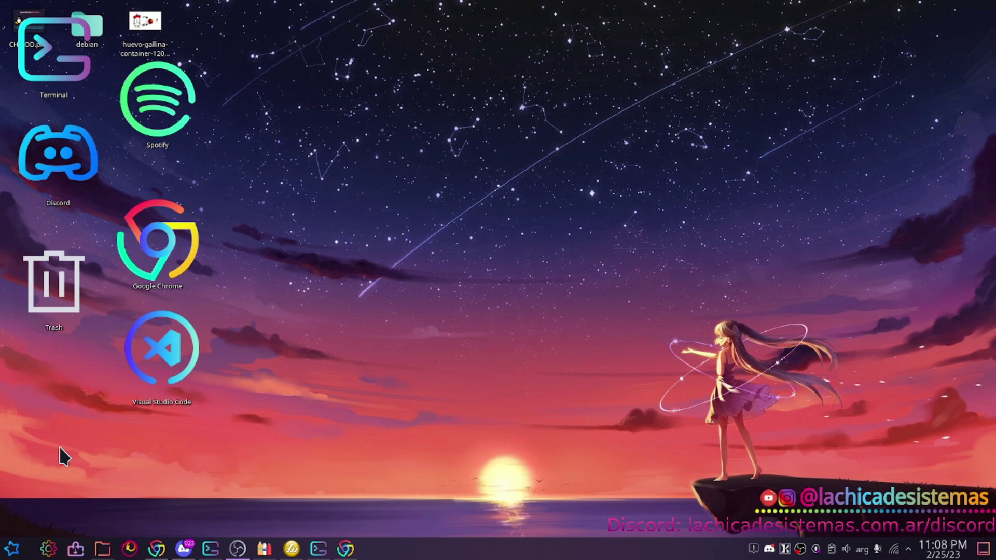
Launch Oracle VM VirtualBox from a 'vir' launcher search and minimize its Manager window.
{"action": "left_click", "coordinate": [11, 549]}
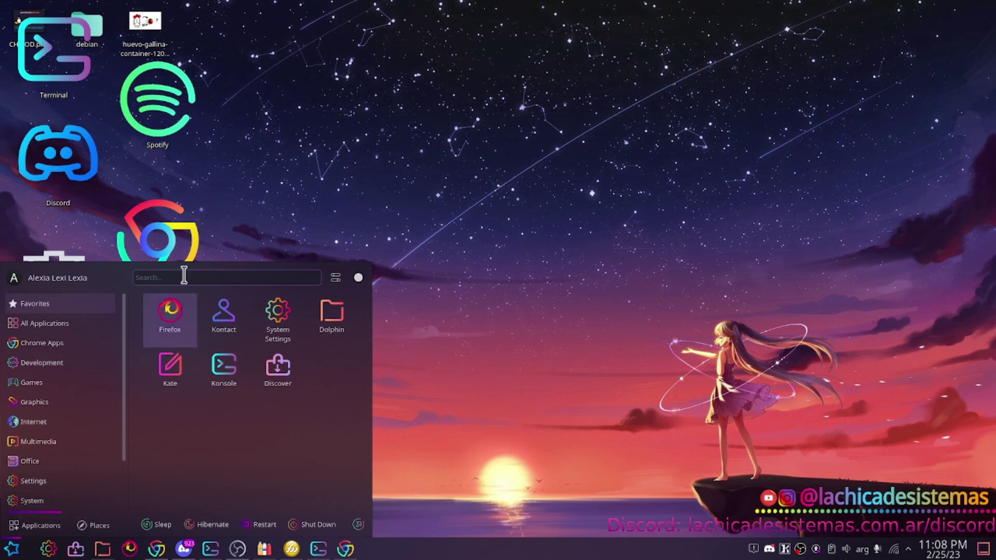
{"action": "type", "text": "vir"}
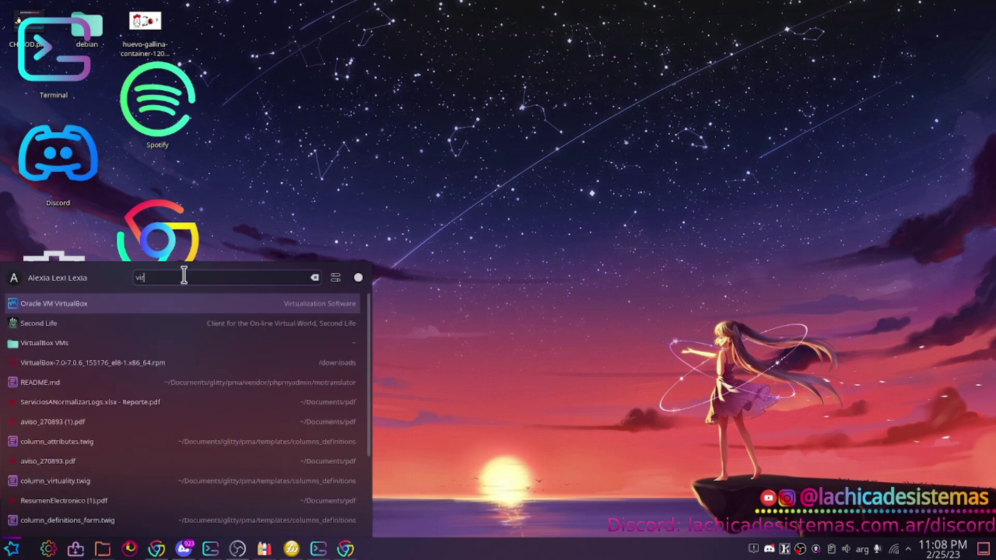
{"action": "key", "text": "Return"}
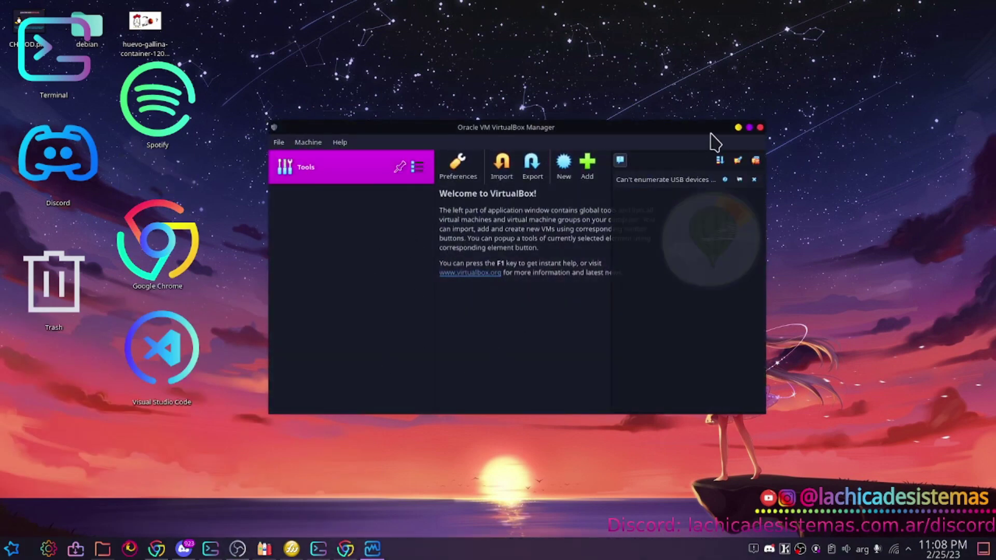
{"action": "left_click", "coordinate": [738, 128]}
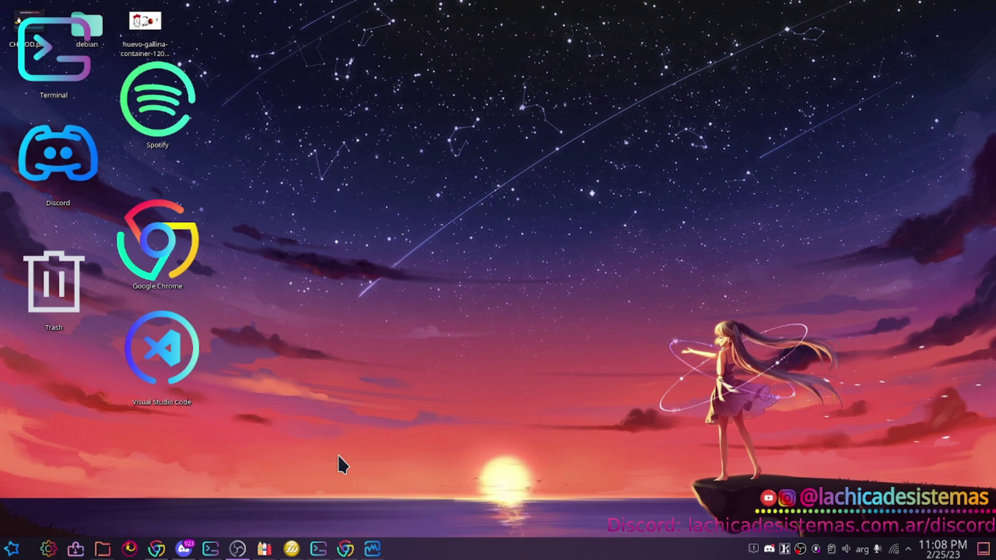
Bring Chrome back and go to debian.org.
{"action": "left_click", "coordinate": [345, 549]}
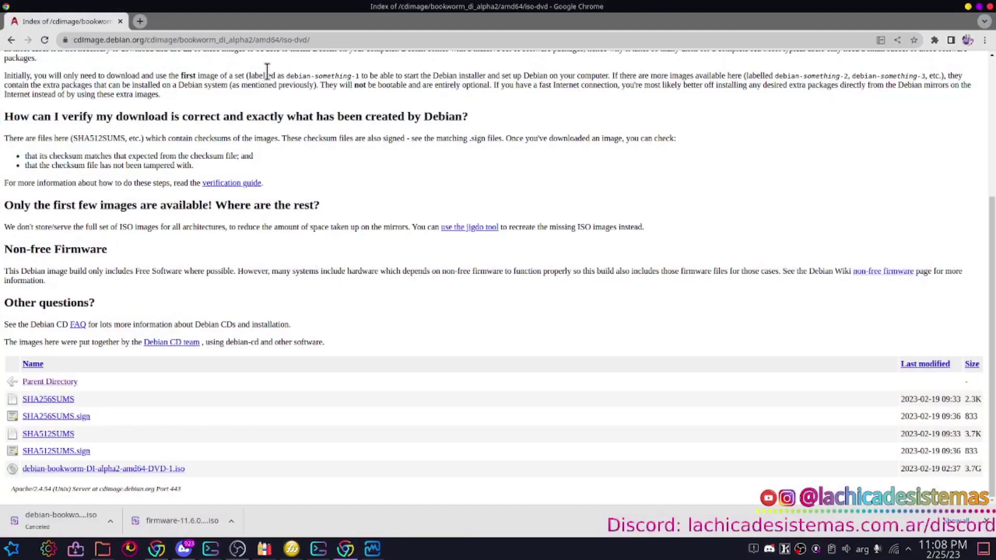
{"action": "scroll", "coordinate": [97, 94], "scroll_direction": "up", "scroll_amount": 4}
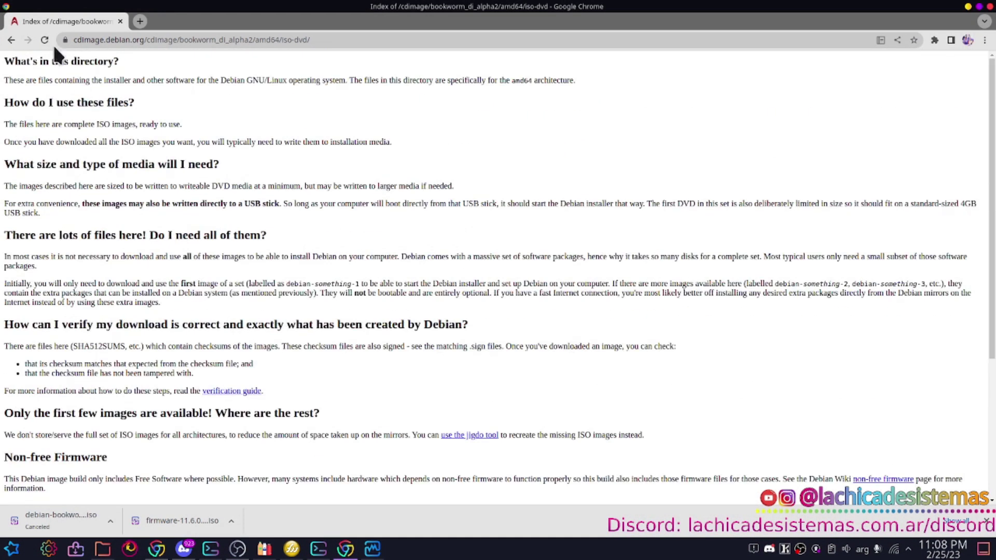
{"action": "left_click", "coordinate": [91, 36]}
{"action": "type", "text": "debian.org"}
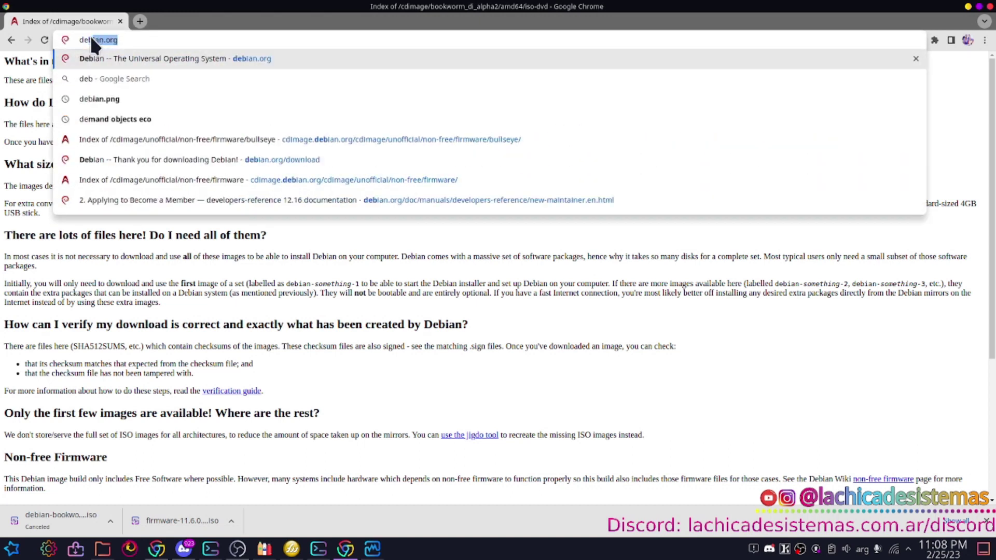
{"action": "key", "text": "Return"}
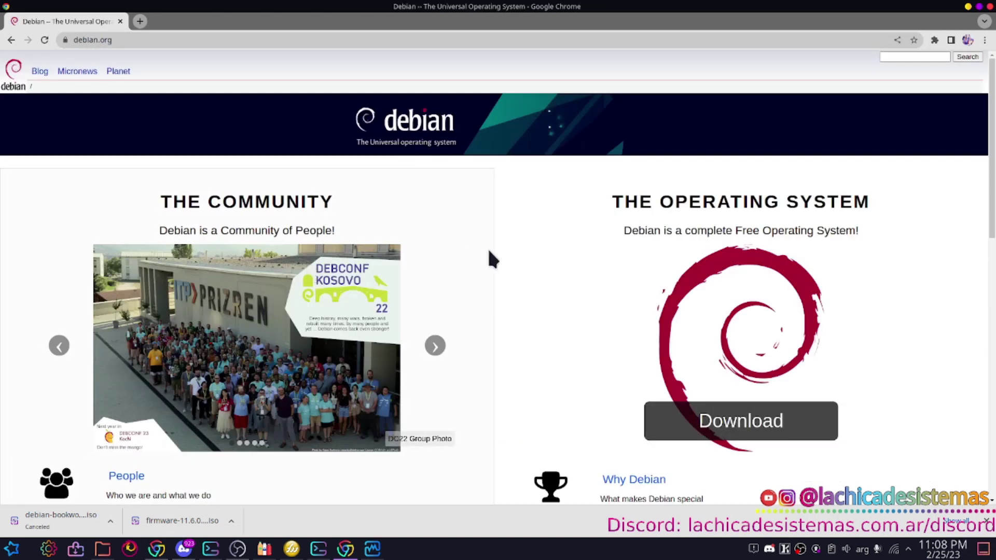
Open the Debian download page and highlight the note about unofficial non-free installers.
{"action": "scroll", "coordinate": [519, 259], "scroll_direction": "down", "scroll_amount": 5}
{"action": "scroll", "coordinate": [645, 244], "scroll_direction": "up", "scroll_amount": 1}
{"action": "left_click", "coordinate": [719, 239]}
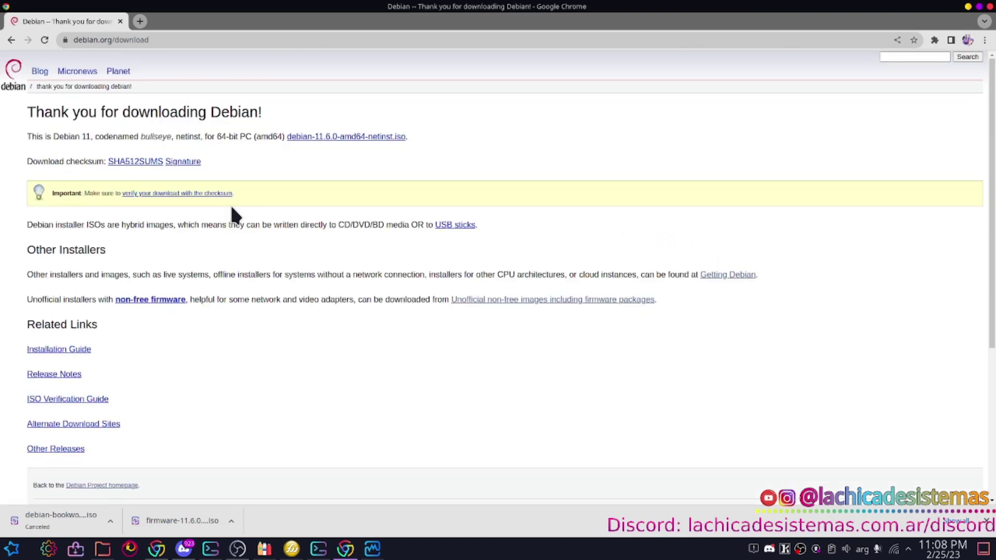
{"action": "left_click_drag", "start_coordinate": [21, 294], "coordinate": [665, 301]}
Browse to the 11.6.0+nonfree amd64 iso-dvd listing with firmware-11.6.0-amd64-DVD-1.iso, then close Chrome.
{"action": "left_click", "coordinate": [664, 301]}
{"action": "left_click", "coordinate": [496, 299]}
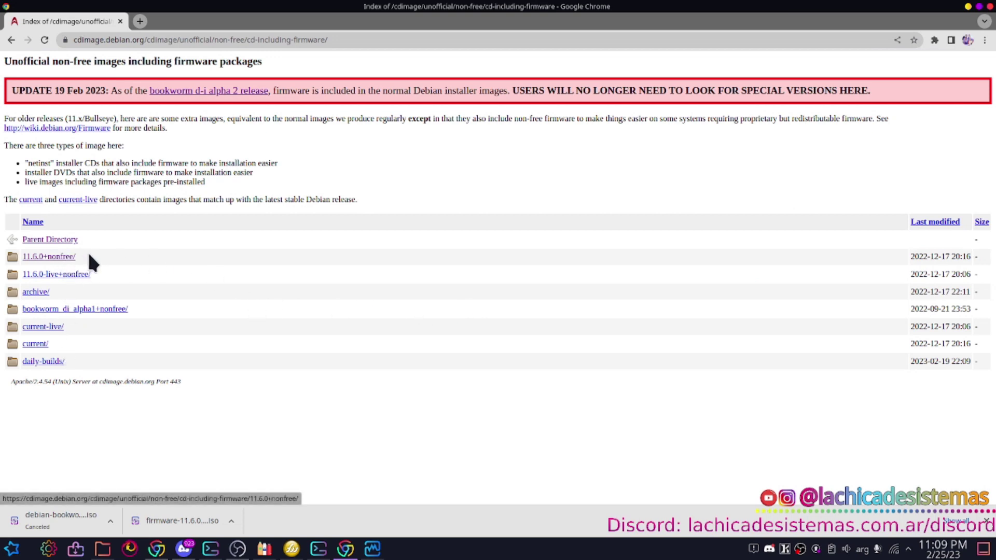
{"action": "left_click", "coordinate": [50, 256]}
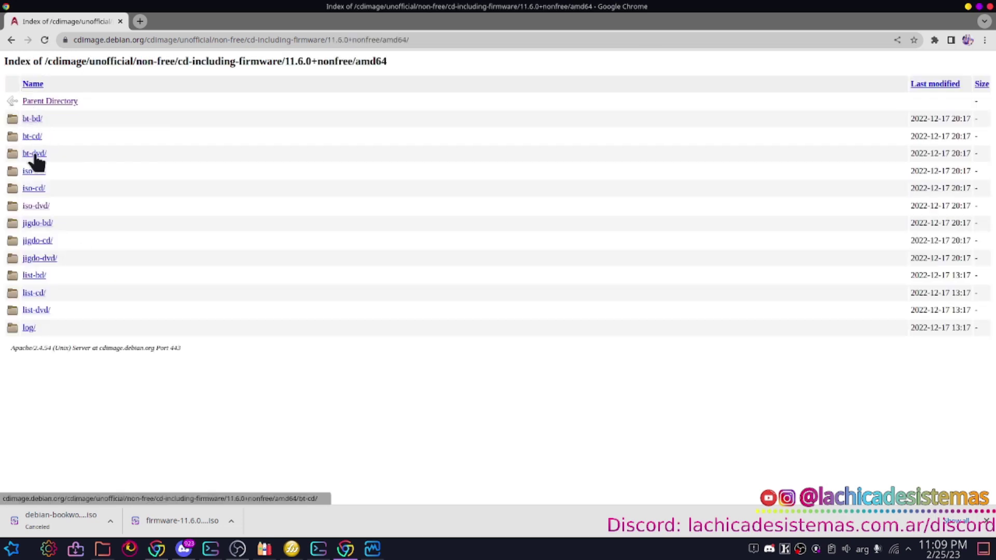
{"action": "left_click", "coordinate": [37, 205]}
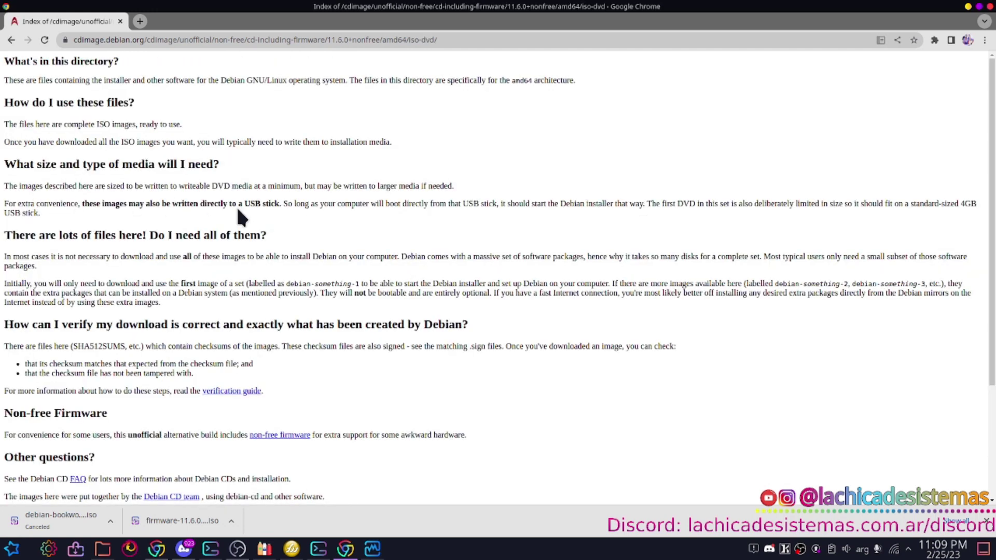
{"action": "scroll", "coordinate": [239, 211], "scroll_direction": "down", "scroll_amount": 3}
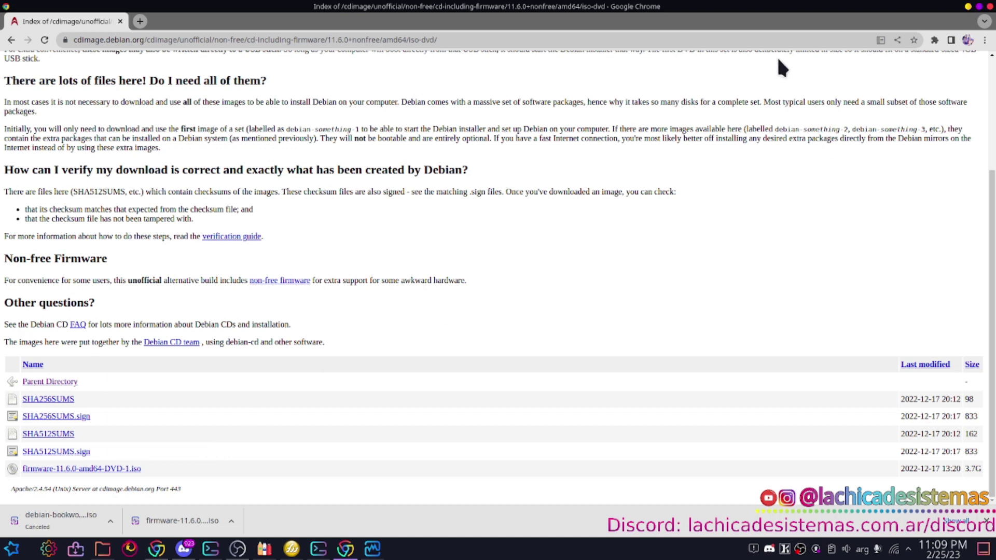
{"action": "left_click", "coordinate": [990, 6]}
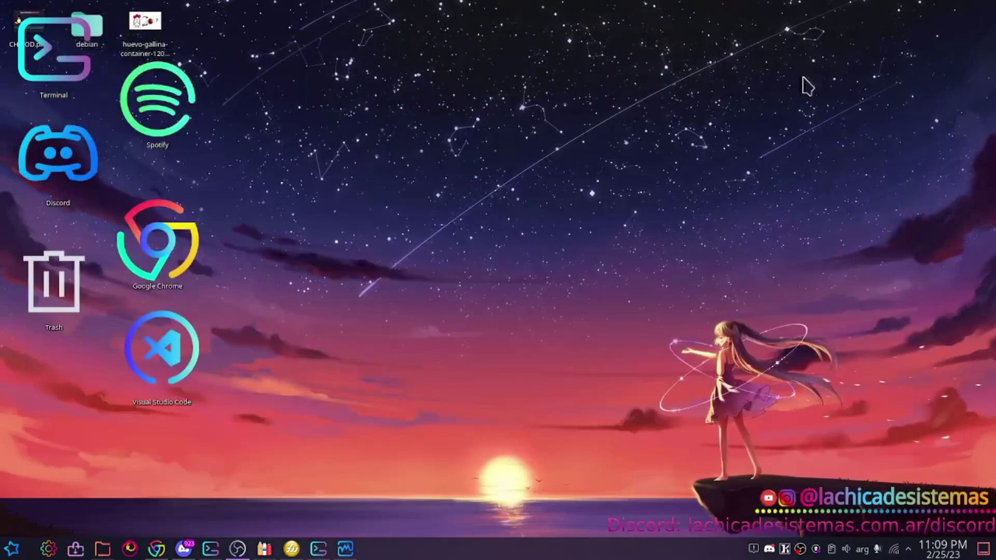
Create a VM named Debian 11 using firmware-11.6.0-amd64-DVD-1.iso, skipping unattended installation.
{"action": "left_click", "coordinate": [345, 550]}
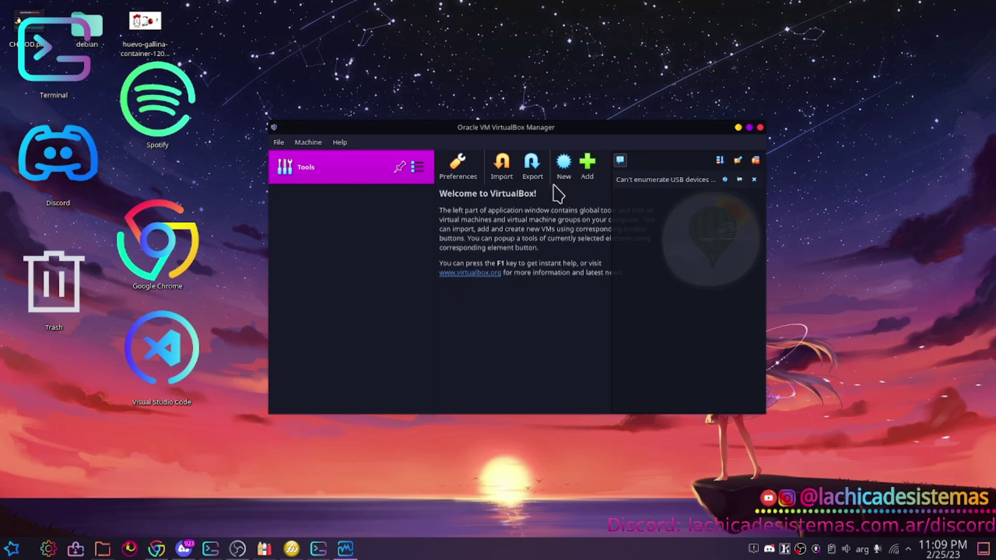
{"action": "left_click", "coordinate": [566, 166]}
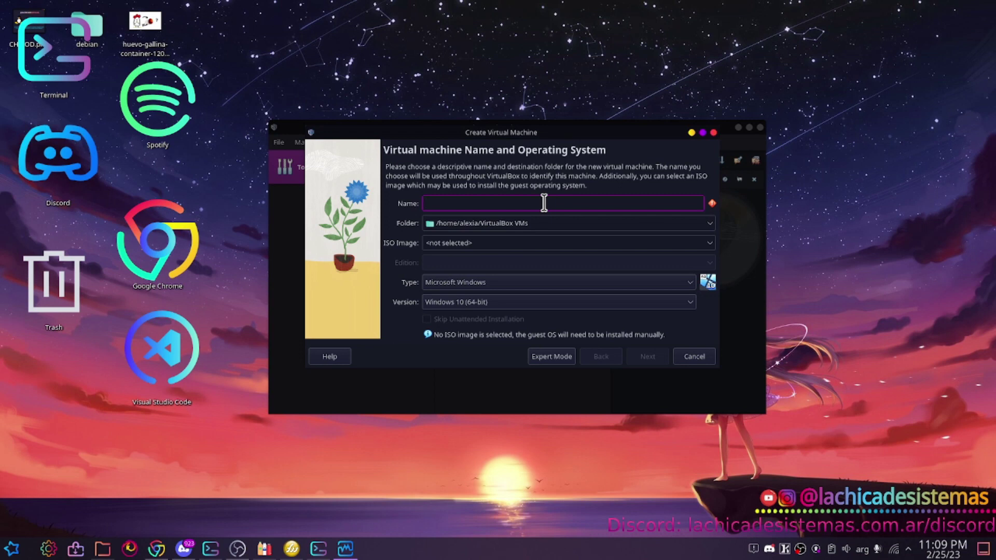
{"action": "type", "text": "Debian 11"}
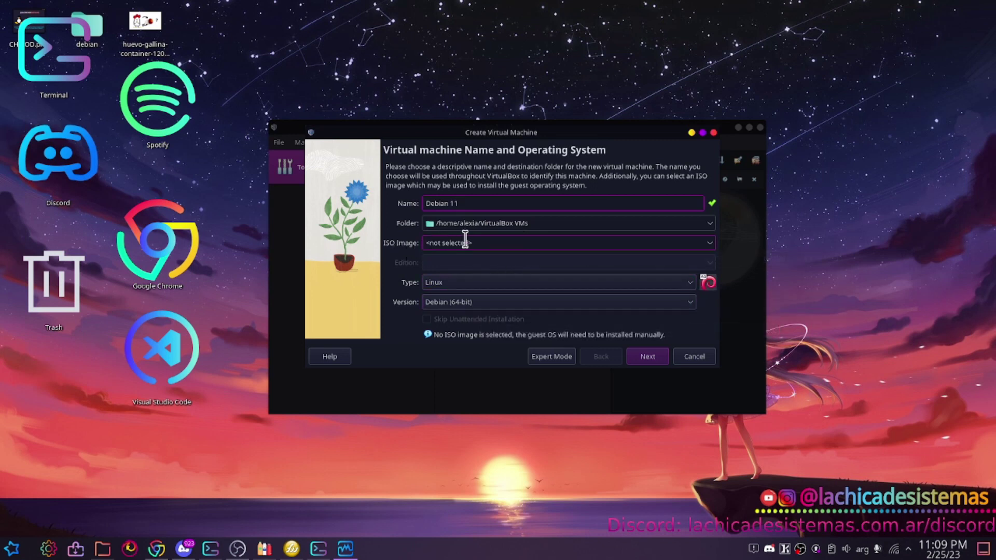
{"action": "left_click", "coordinate": [708, 244]}
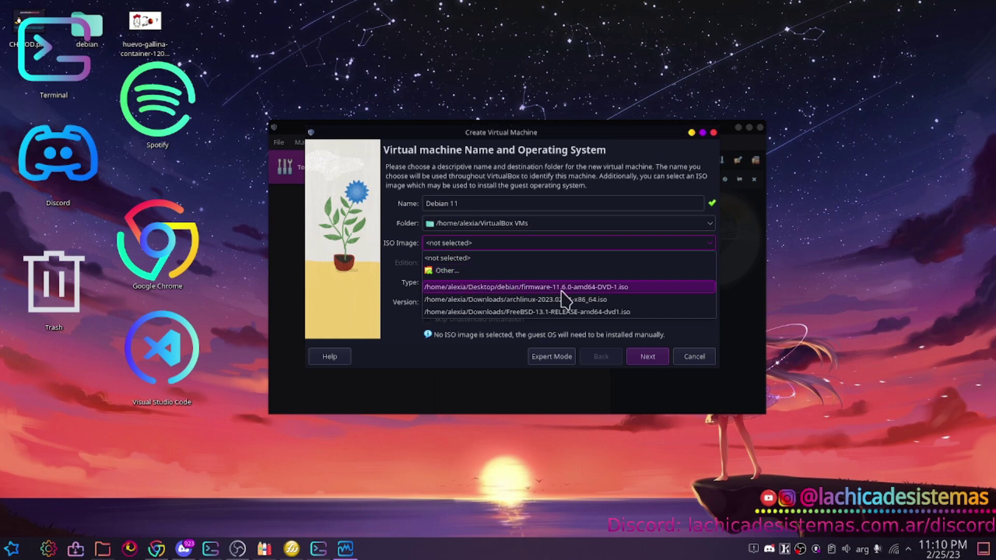
{"action": "left_click", "coordinate": [510, 289]}
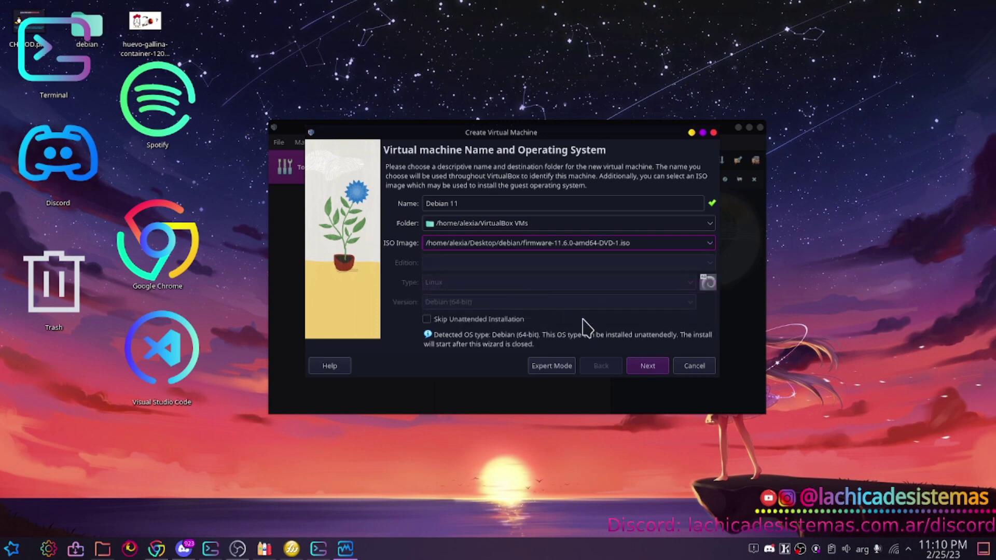
{"action": "left_click", "coordinate": [649, 367]}
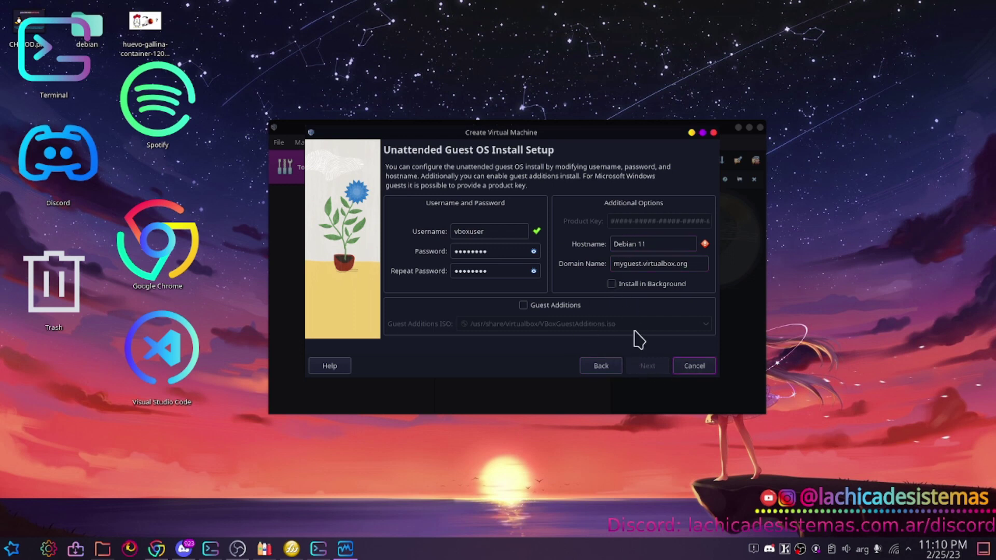
{"action": "left_click", "coordinate": [612, 366]}
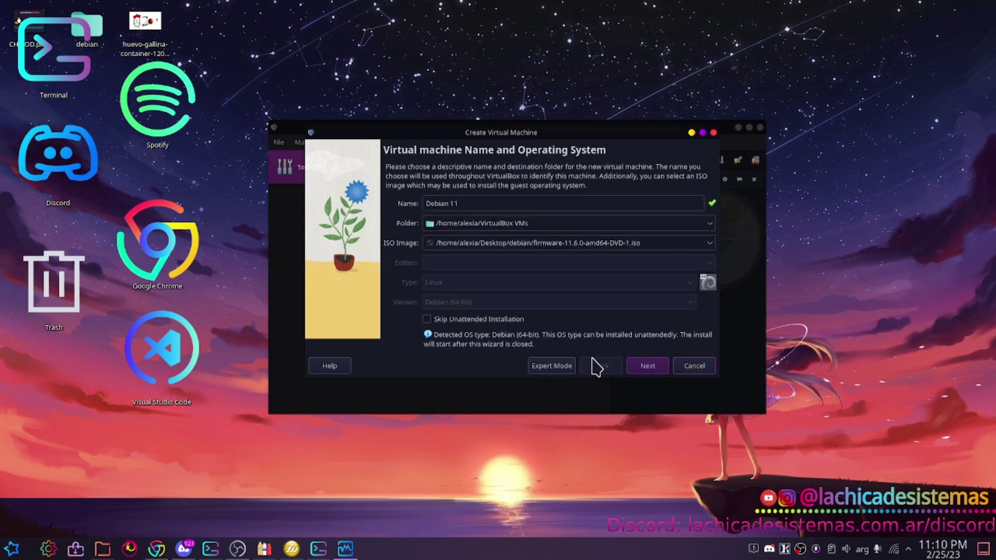
{"action": "left_click", "coordinate": [425, 321]}
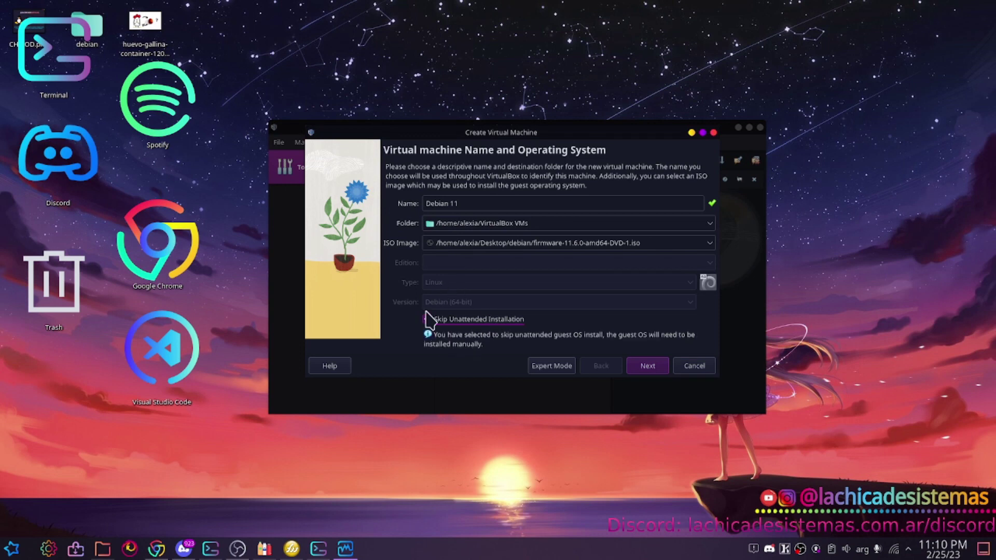
Give the Debian 11 VM 8192 MB base memory and 4 CPUs.
{"action": "left_click", "coordinate": [648, 367]}
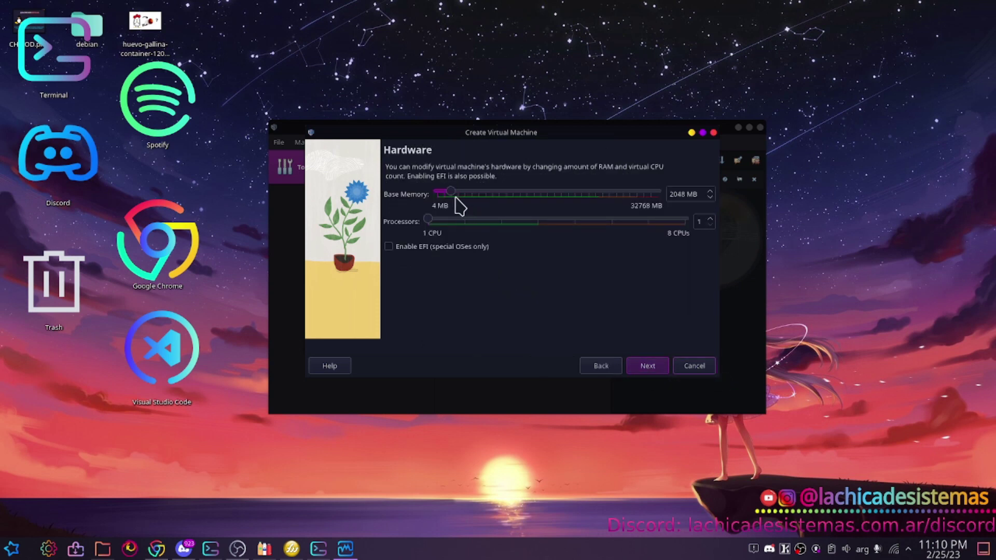
{"action": "double_click", "coordinate": [678, 193]}
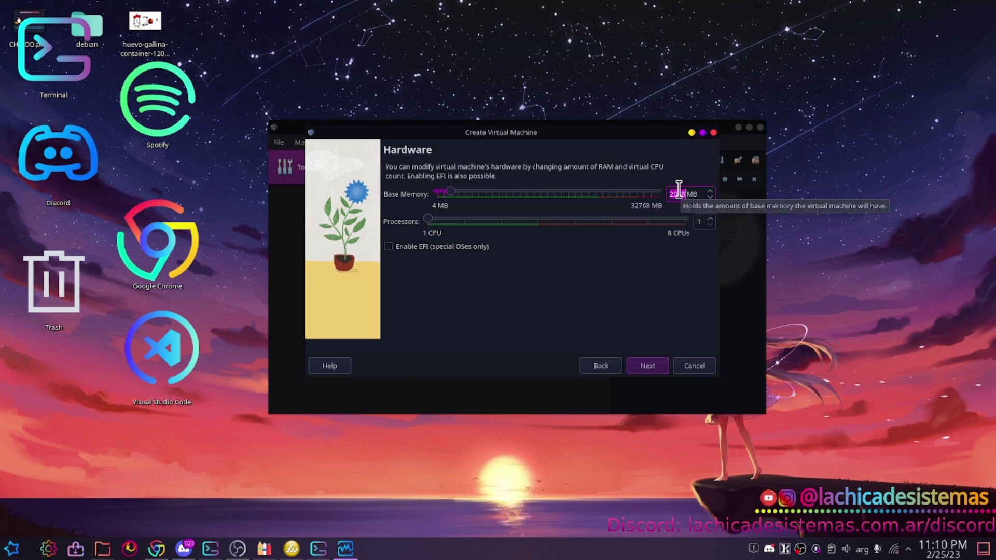
{"action": "type", "text": "8192"}
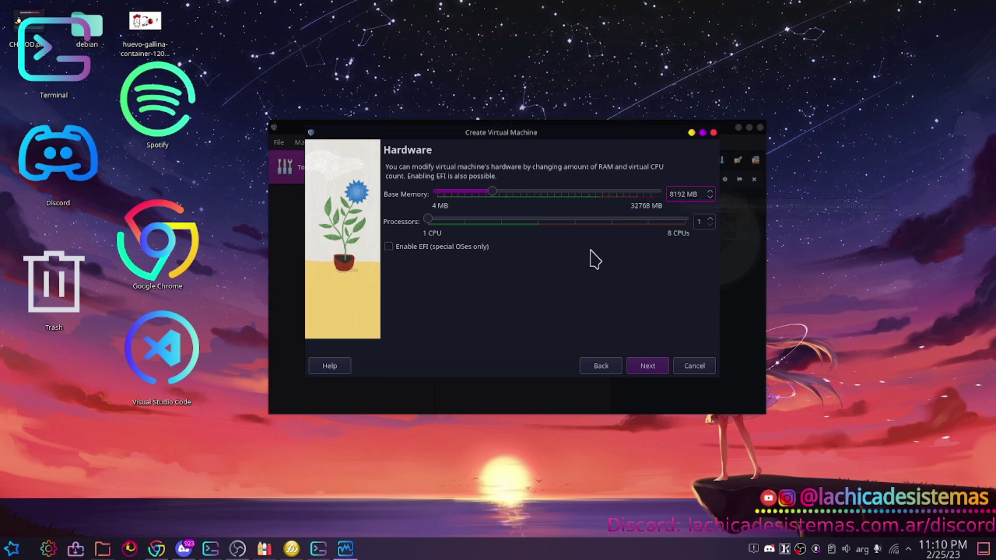
{"action": "left_click_drag", "start_coordinate": [426, 220], "coordinate": [537, 222]}
Set the virtual disk to 45.08 GB and create the machine from the summary.
{"action": "left_click", "coordinate": [646, 365]}
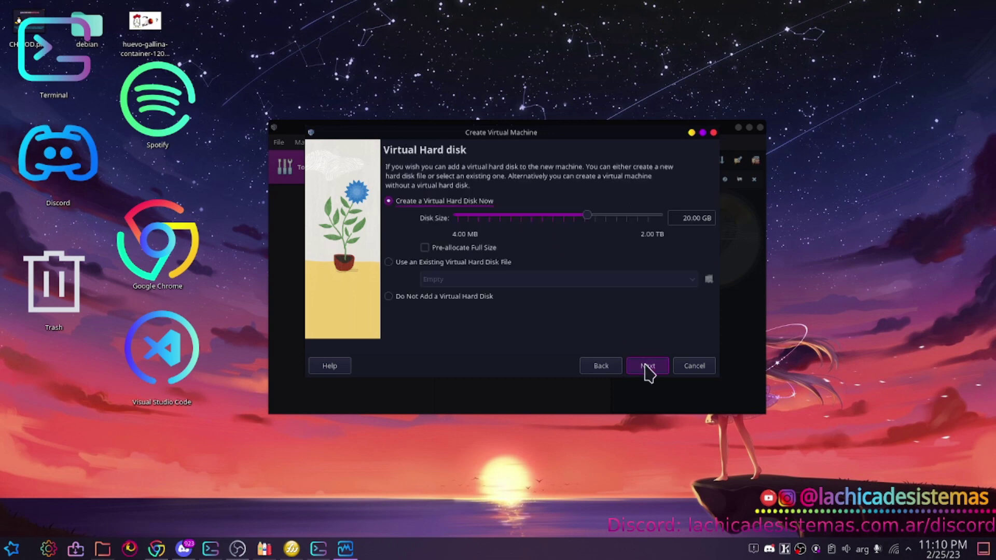
{"action": "mouse_move", "coordinate": [584, 216]}
{"action": "left_mouse_down"}
{"action": "mouse_move", "coordinate": [656, 218]}
{"action": "mouse_move", "coordinate": [599, 217]}
{"action": "left_mouse_up"}
{"action": "left_click", "coordinate": [648, 365]}
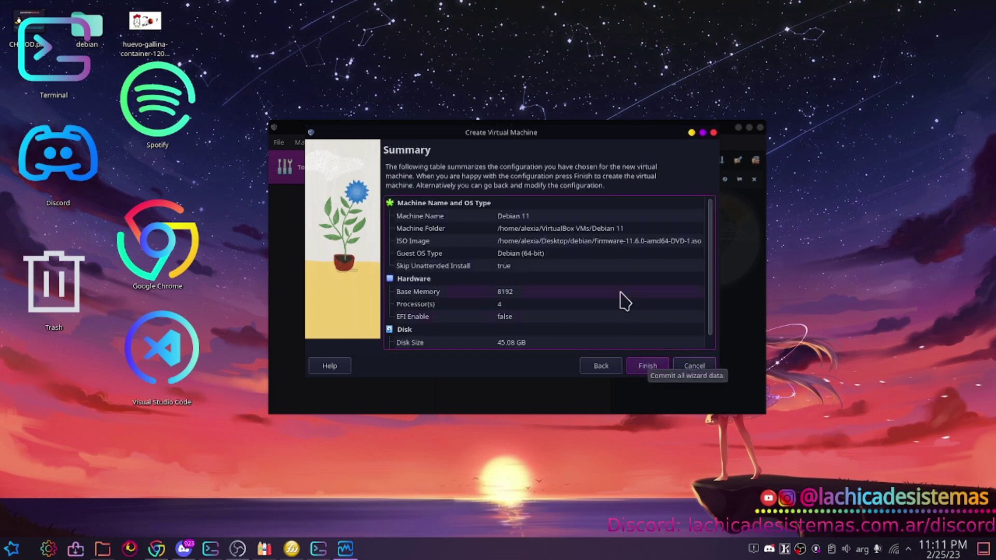
{"action": "left_click", "coordinate": [652, 366]}
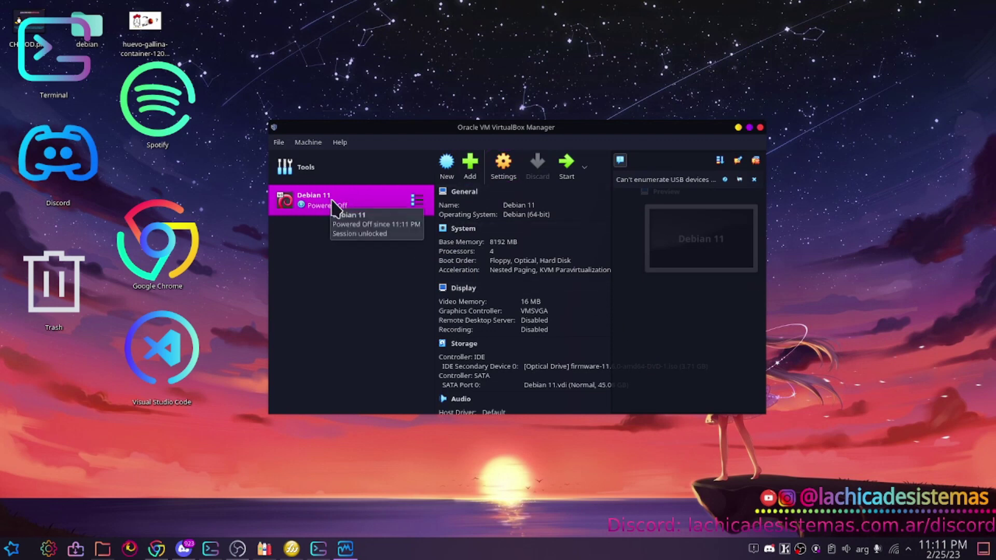
Start the Debian 11 VM with Normal Start and capture input into its window.
{"action": "left_click", "coordinate": [585, 169]}
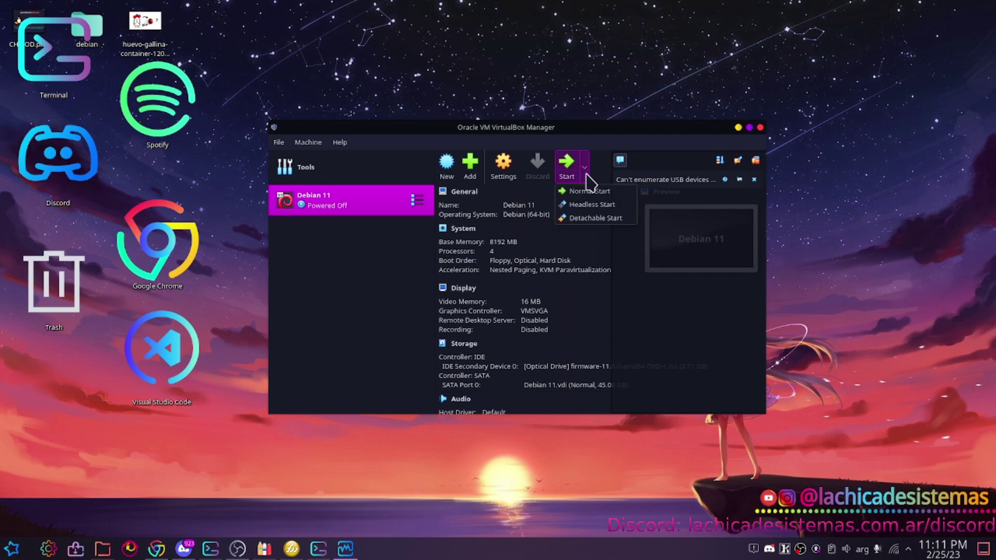
{"action": "left_click", "coordinate": [594, 194]}
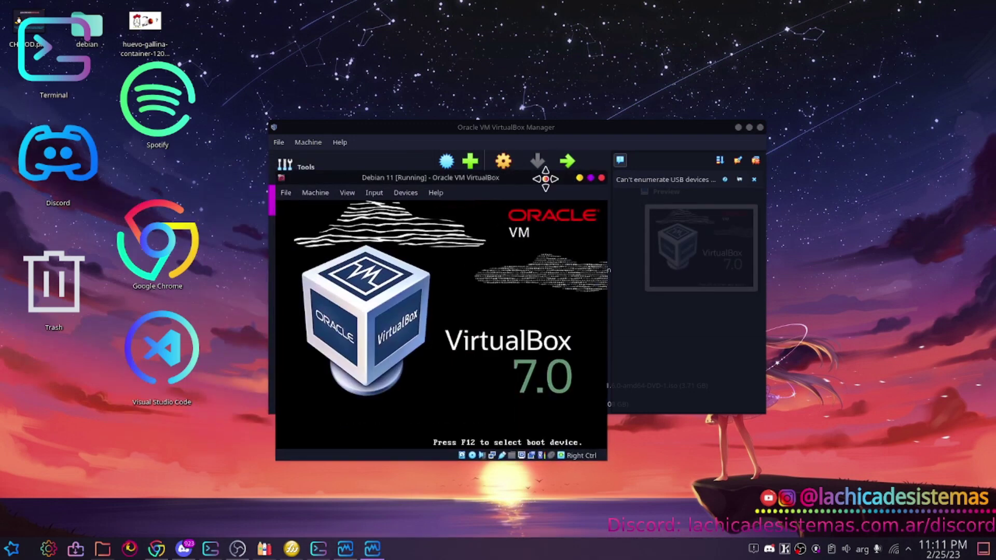
{"action": "left_click", "coordinate": [509, 380]}
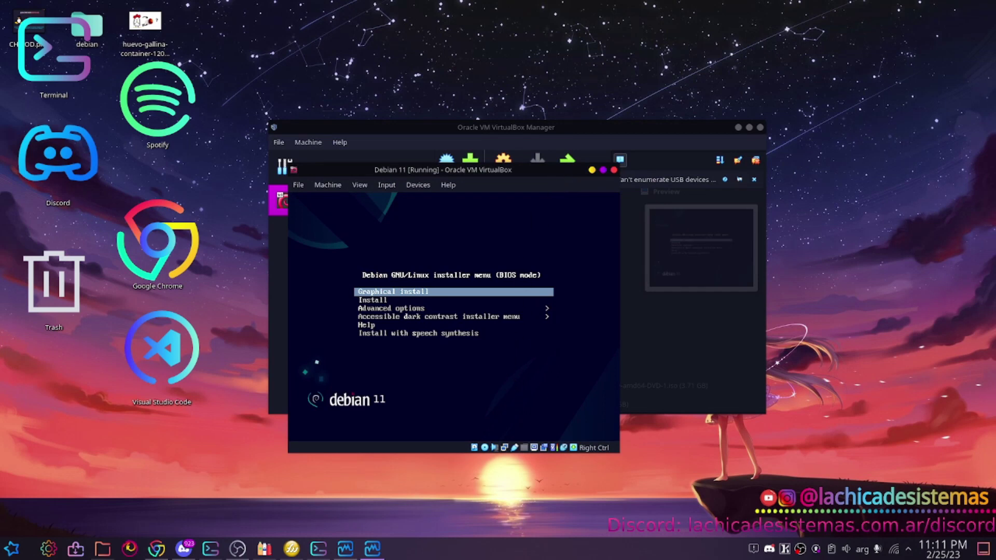
Choose Graphical install from the Debian boot menu.
{"action": "key", "text": "Down"}
{"action": "key", "text": "Up"}
{"action": "key", "text": "Down"}
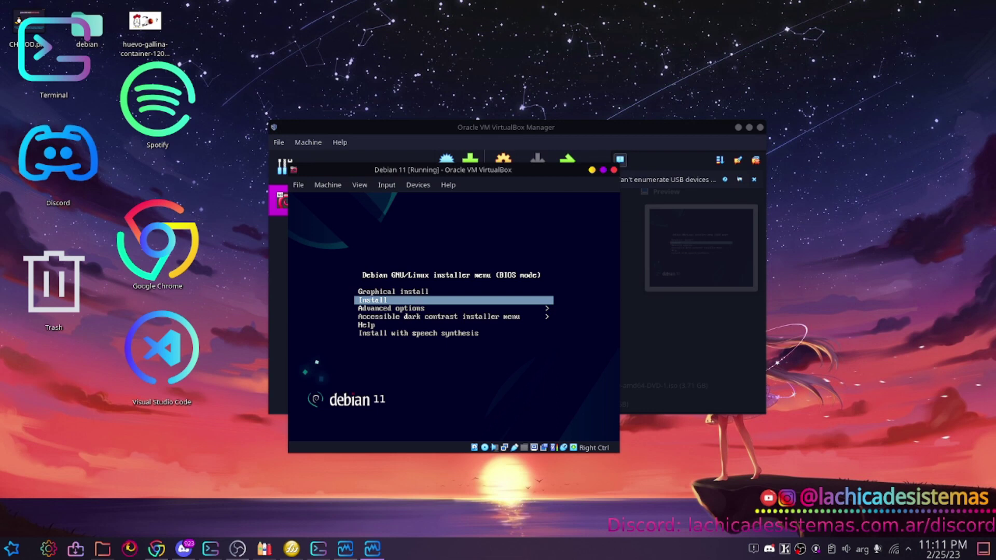
{"action": "key", "text": "Up"}
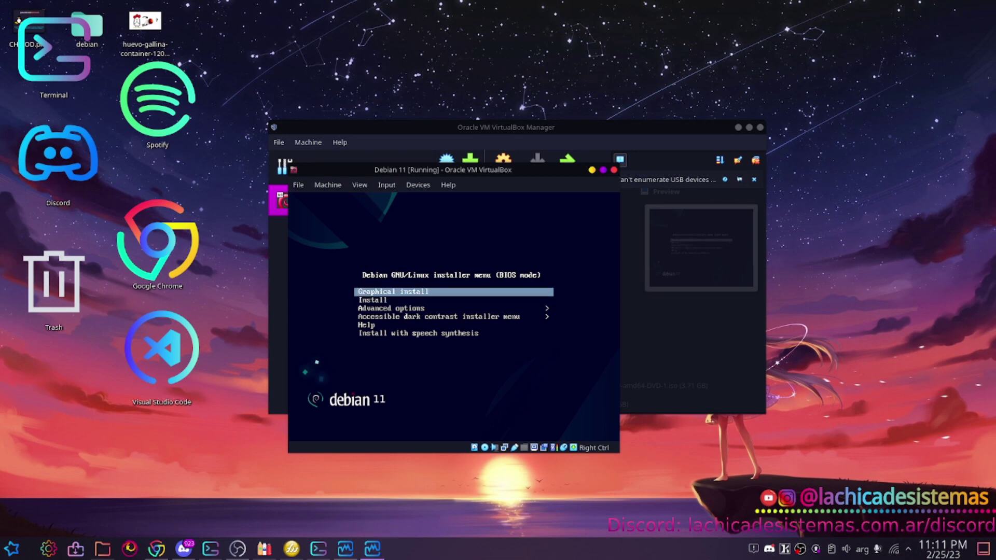
{"action": "key", "text": "Down"}
{"action": "key", "text": "Up"}
{"action": "key", "text": "Down"}
{"action": "key", "text": "Down"}
{"action": "key", "text": "Up"}
{"action": "key", "text": "Up"}
{"action": "key", "text": "Down"}
{"action": "key", "text": "Up"}
{"action": "key", "text": "Return"}
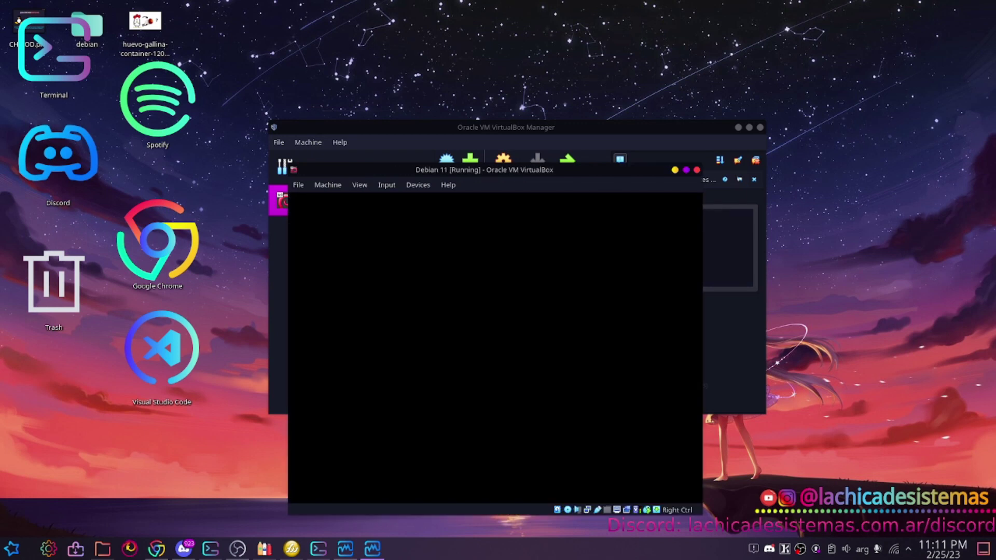
Choose Spanish as the installation language.
{"action": "scroll", "coordinate": [486, 370], "scroll_direction": "up", "scroll_amount": 4}
{"action": "scroll", "coordinate": [487, 370], "scroll_direction": "down", "scroll_amount": 5}
{"action": "scroll", "coordinate": [487, 370], "scroll_direction": "down", "scroll_amount": 10}
{"action": "scroll", "coordinate": [487, 370], "scroll_direction": "down", "scroll_amount": 3}
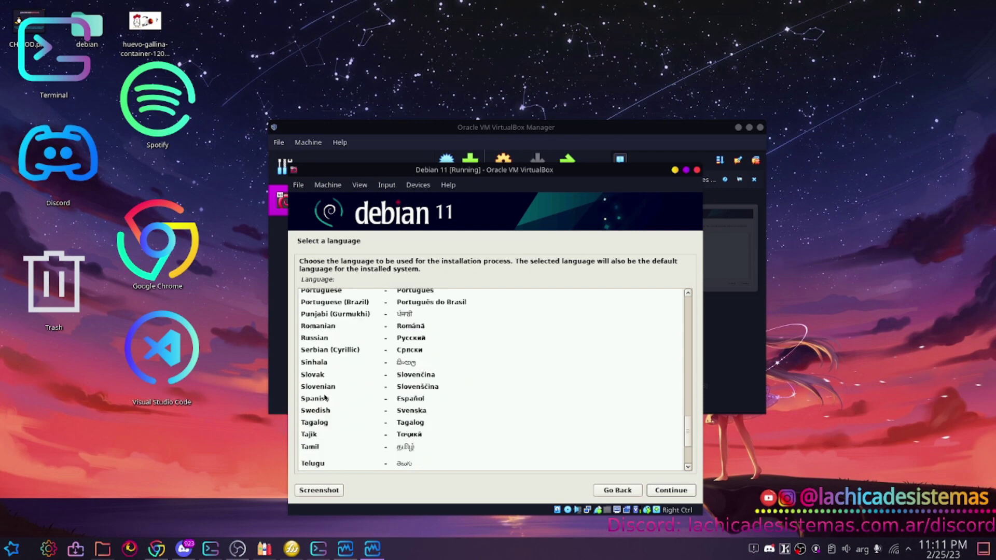
{"action": "left_click", "coordinate": [324, 399]}
{"action": "left_click", "coordinate": [669, 491]}
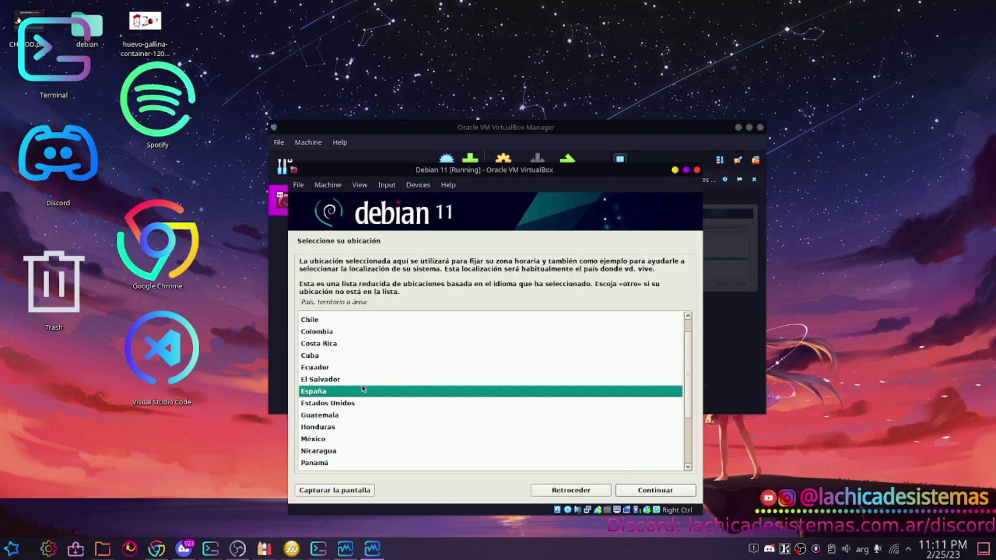
Set the location to Argentina and keep the Latinoamericano keyboard layout.
{"action": "scroll", "coordinate": [361, 389], "scroll_direction": "up", "scroll_amount": 1}
{"action": "left_click", "coordinate": [318, 319]}
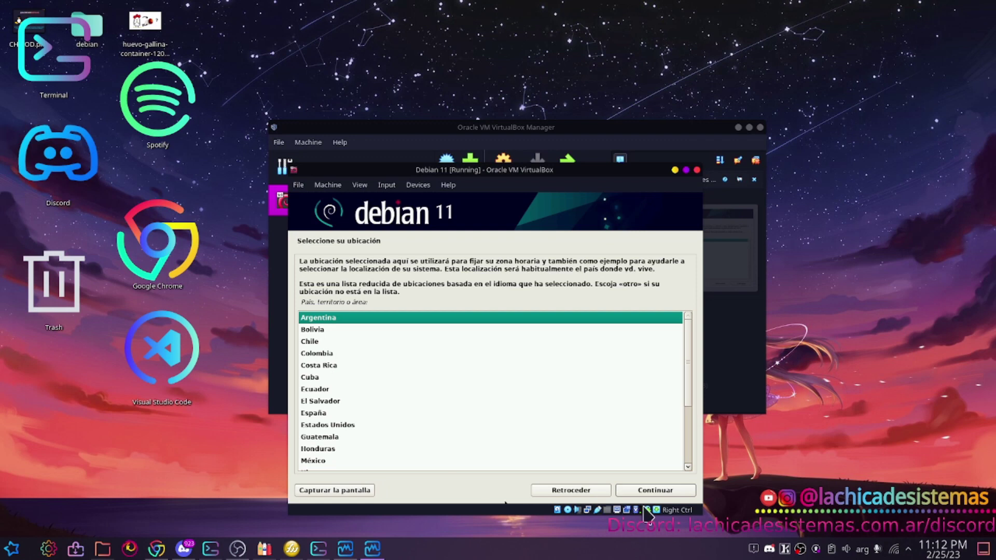
{"action": "left_click", "coordinate": [650, 491]}
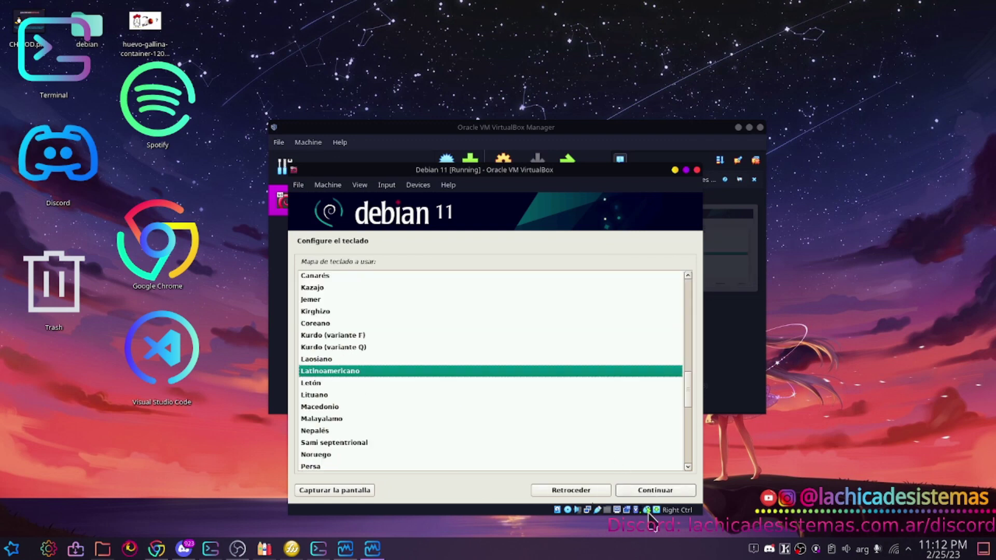
{"action": "left_click", "coordinate": [664, 493]}
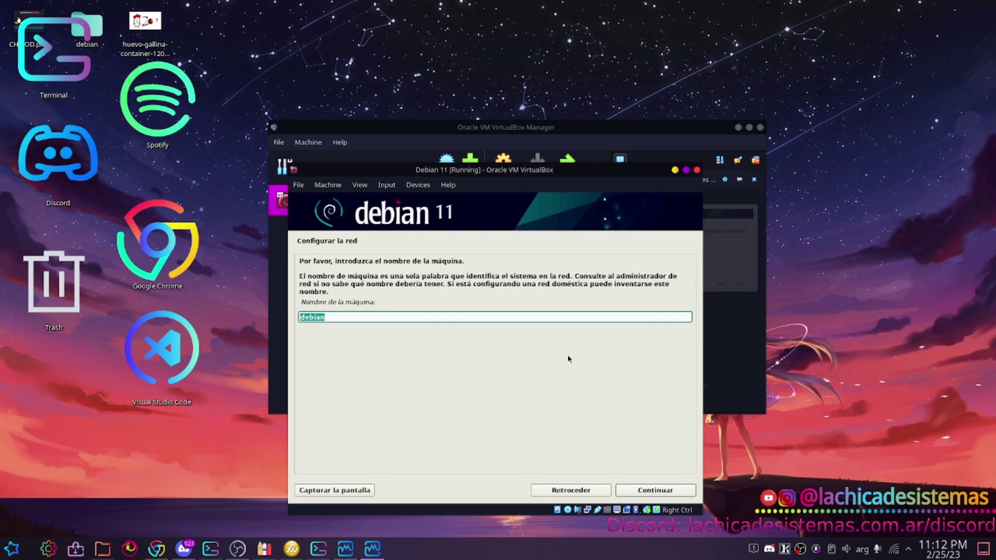
Set the hostname to debiancitovirtual.
{"action": "type", "text": "debiancitovirtual"}
{"action": "key", "text": "Tab"}
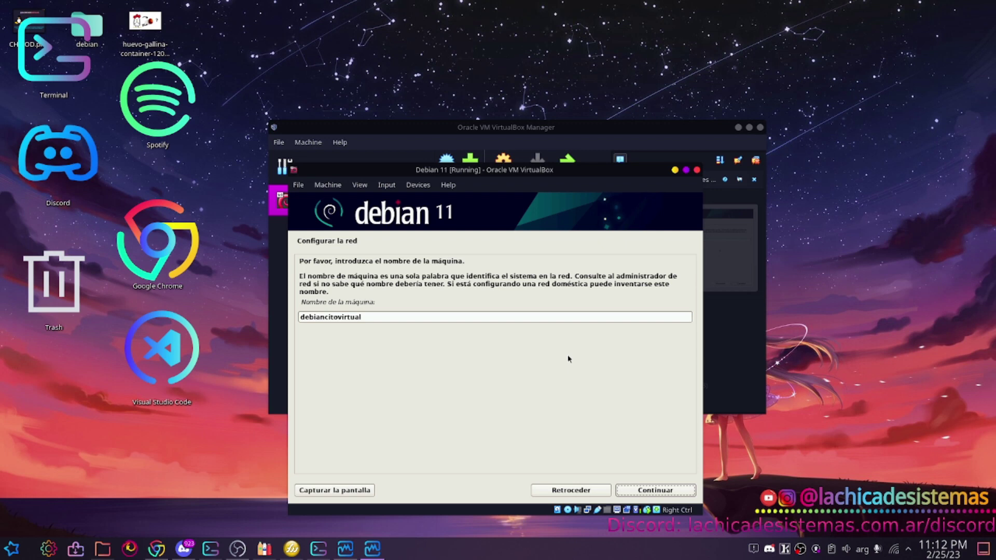
{"action": "left_click", "coordinate": [654, 490]}
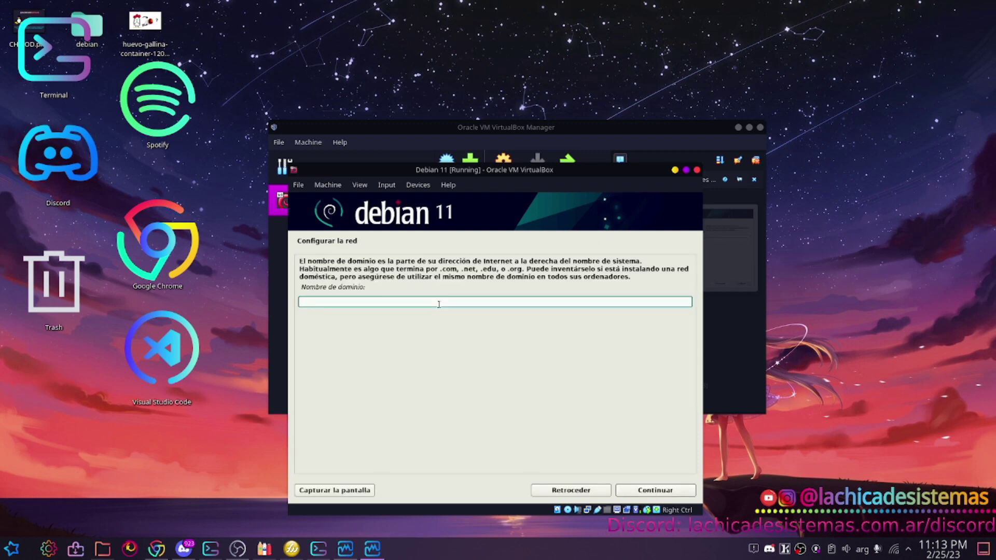
Enter lachicadesistemas.com.ar as the domain name.
{"action": "type", "text": "sindomini"}
{"action": "key", "text": "BackSpace"}
{"action": "key", "text": "BackSpace"}
{"action": "key", "text": "BackSpace"}
{"action": "key", "text": "BackSpace"}
{"action": "key", "text": "BackSpace"}
{"action": "key", "text": "BackSpace"}
{"action": "key", "text": "BackSpace"}
{"action": "key", "text": "BackSpace"}
{"action": "key", "text": "BackSpace"}
{"action": "type", "text": "lachicadesistemas.com.ar"}
{"action": "left_click", "coordinate": [649, 492]}
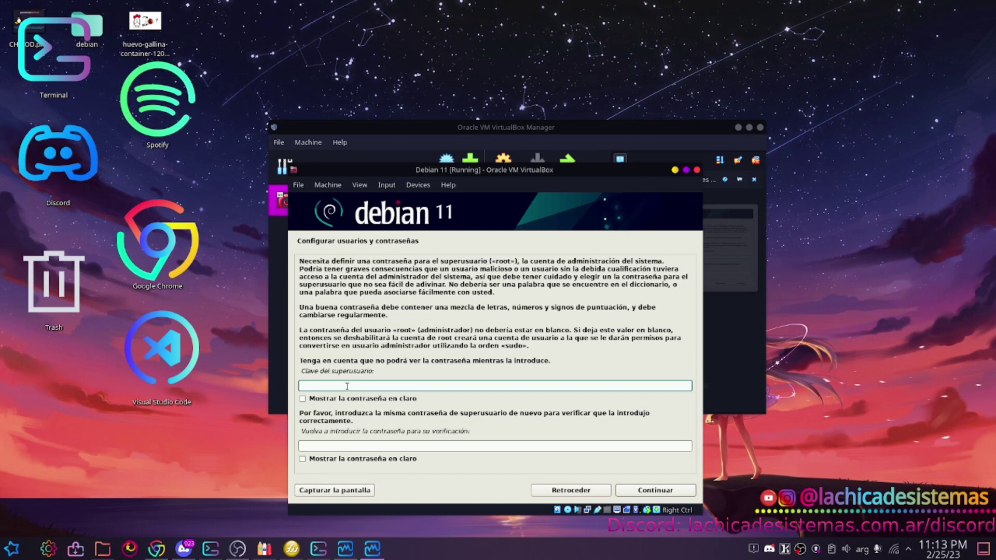
Enter and confirm the root password.
{"action": "type", "text": "*******"}
{"action": "key", "text": "Tab"}
{"action": "key", "text": "Tab"}
{"action": "type", "text": "*******"}
{"action": "key", "text": "Tab"}
{"action": "key", "text": "Tab"}
{"action": "key", "text": "Return"}
Create the user with their full name, the suggested username and a confirmed password.
{"action": "type", "text": "Alexi"}
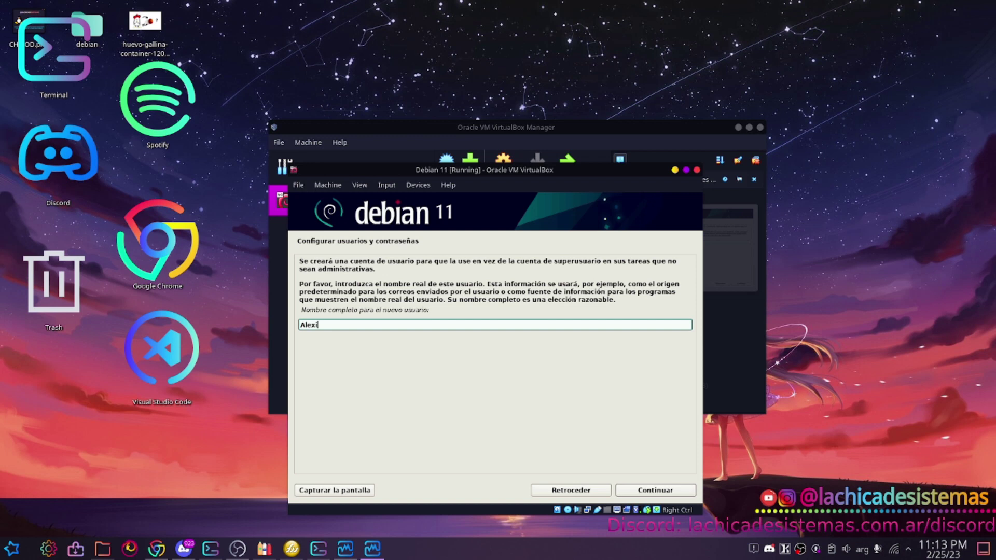
{"action": "type", "text": "a R. Steinberg"}
{"action": "key", "text": "Return"}
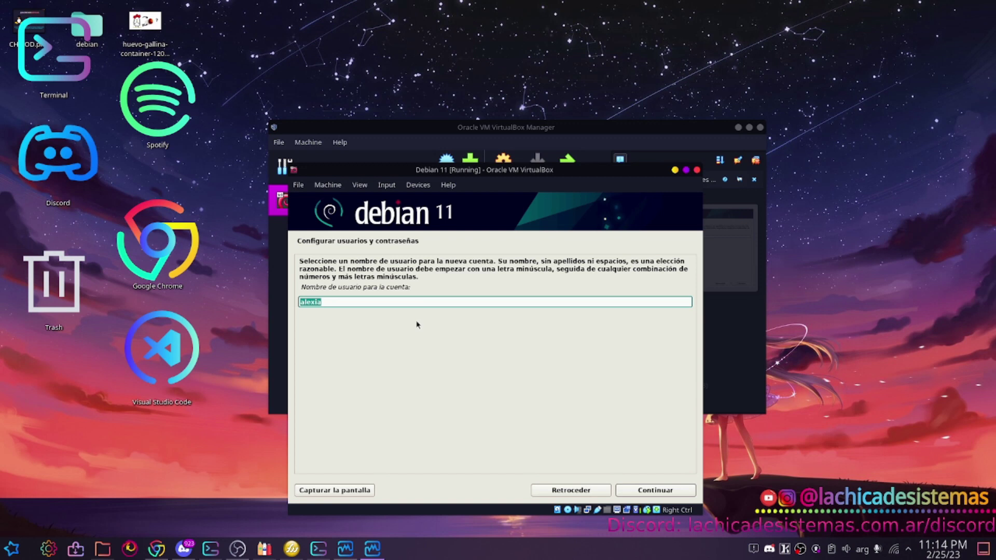
{"action": "key", "text": "Tab"}
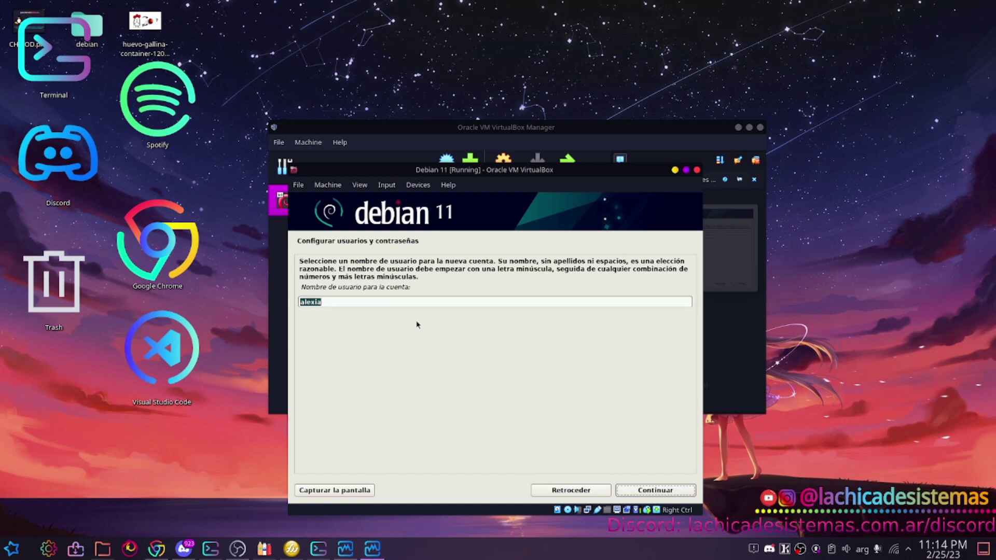
{"action": "key", "text": "Return"}
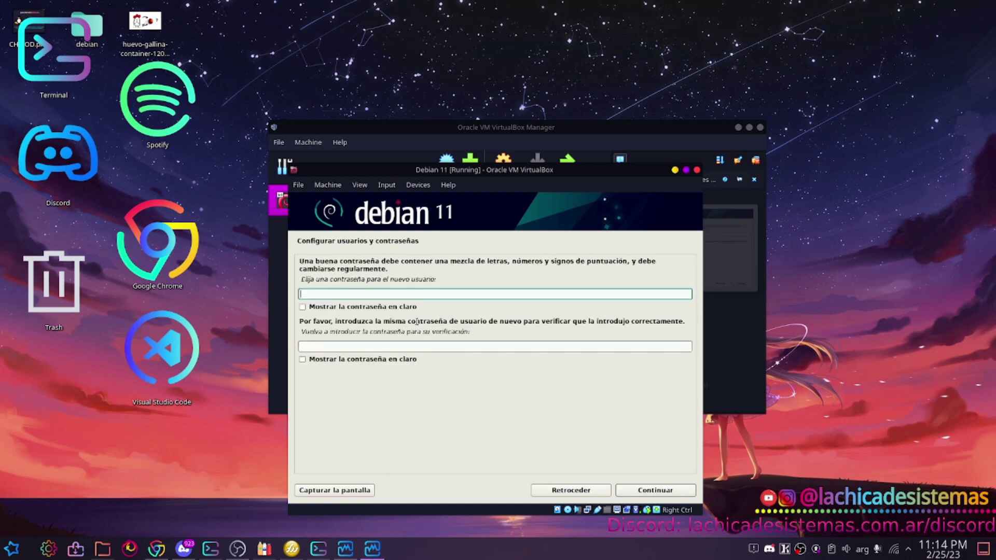
{"action": "type", "text": "•••••••"}
{"action": "key", "text": "Tab"}
{"action": "key", "text": "Tab"}
{"action": "type", "text": "•••••••"}
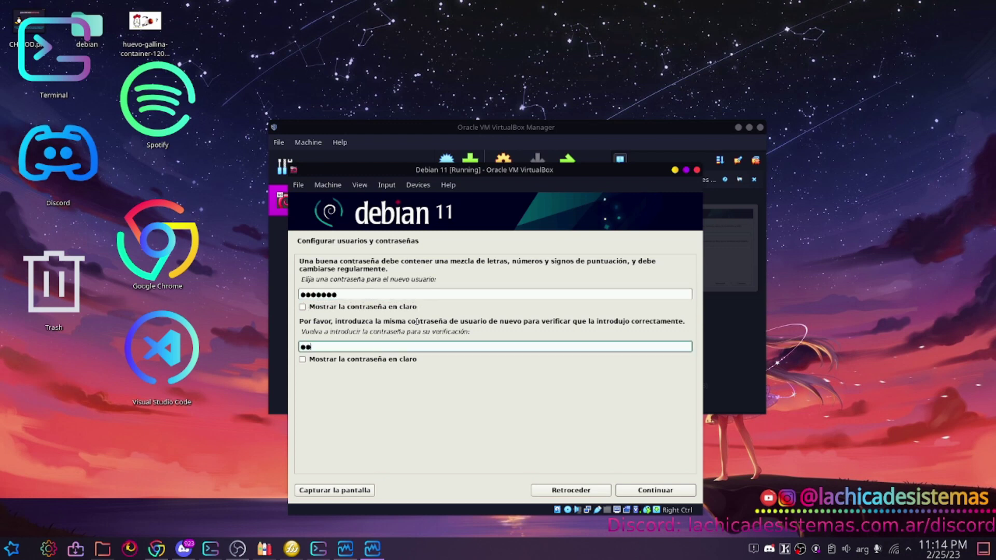
{"action": "key", "text": "Return"}
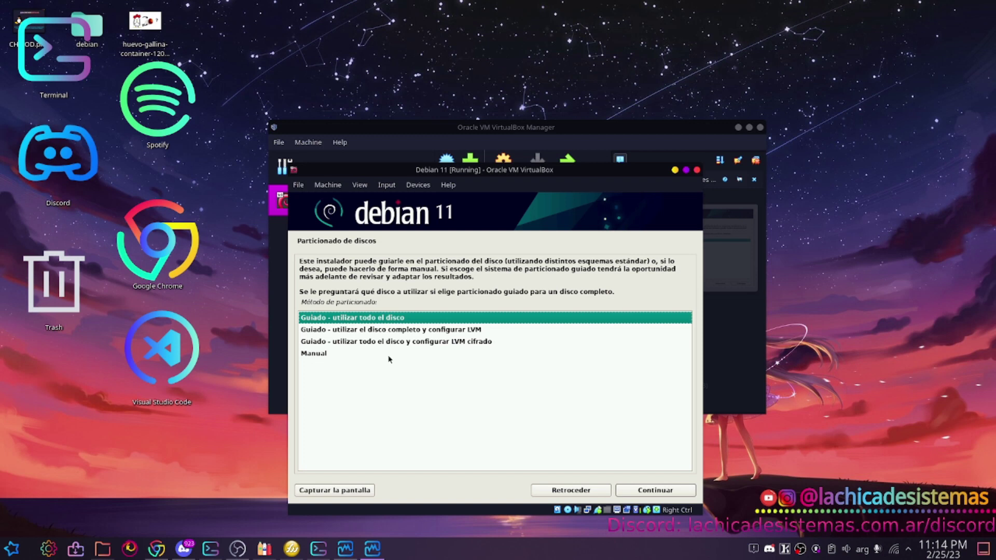
Choose guided whole-disk partitioning with LVM on the sda disk.
{"action": "left_click", "coordinate": [358, 333]}
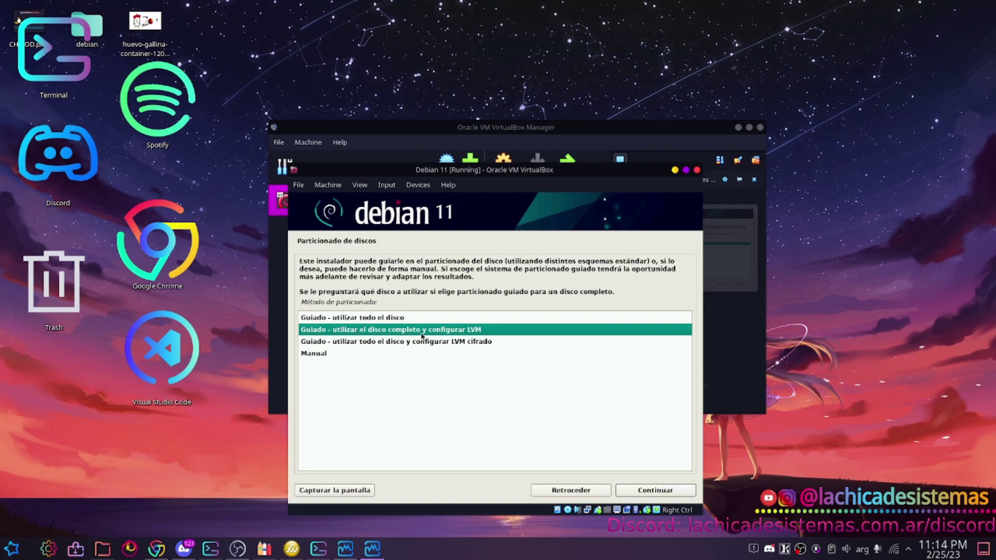
{"action": "left_click", "coordinate": [361, 321]}
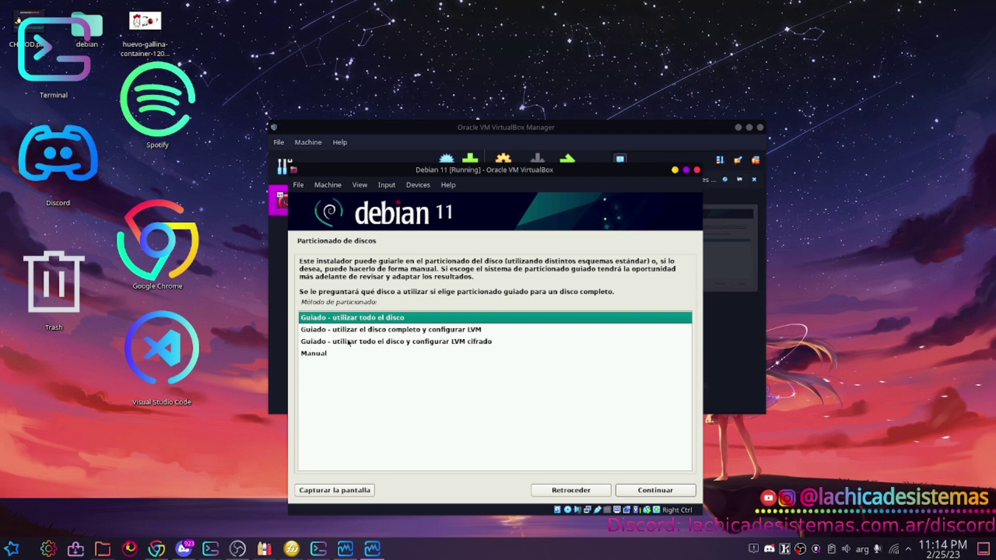
{"action": "left_click", "coordinate": [349, 333]}
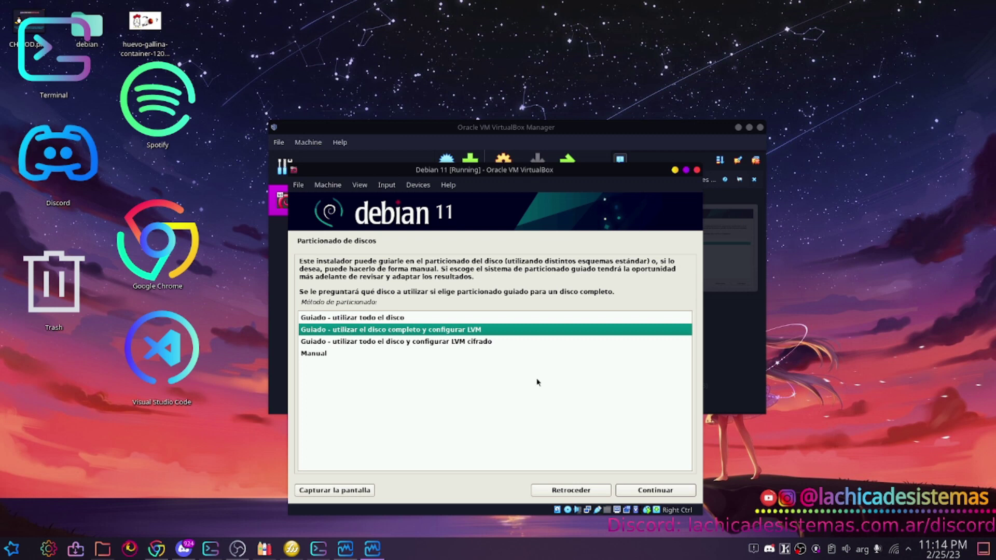
{"action": "left_click", "coordinate": [638, 491]}
{"action": "left_click", "coordinate": [638, 491]}
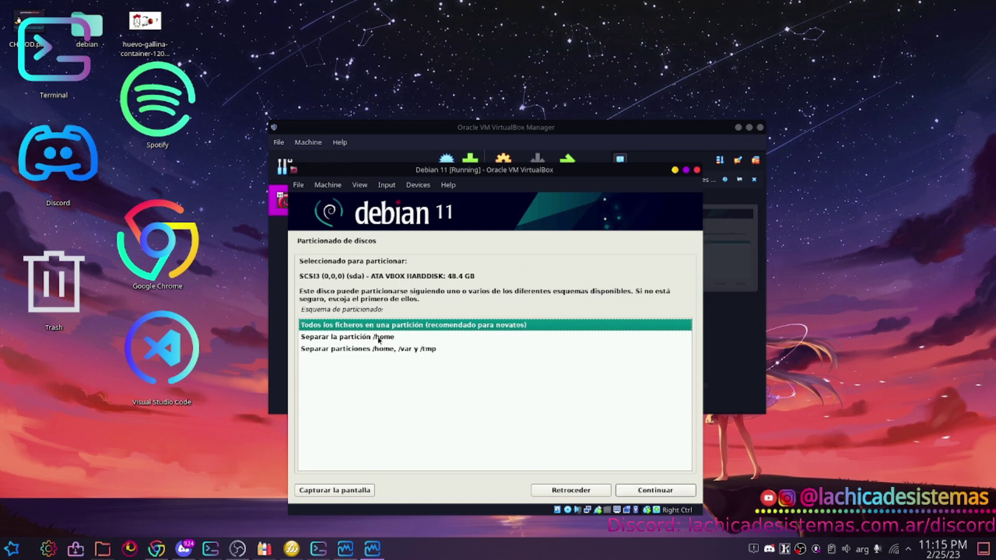
Pick the separate /home partition scheme and confirm saving changes to configure LVM.
{"action": "left_click", "coordinate": [378, 338]}
{"action": "left_click", "coordinate": [371, 350]}
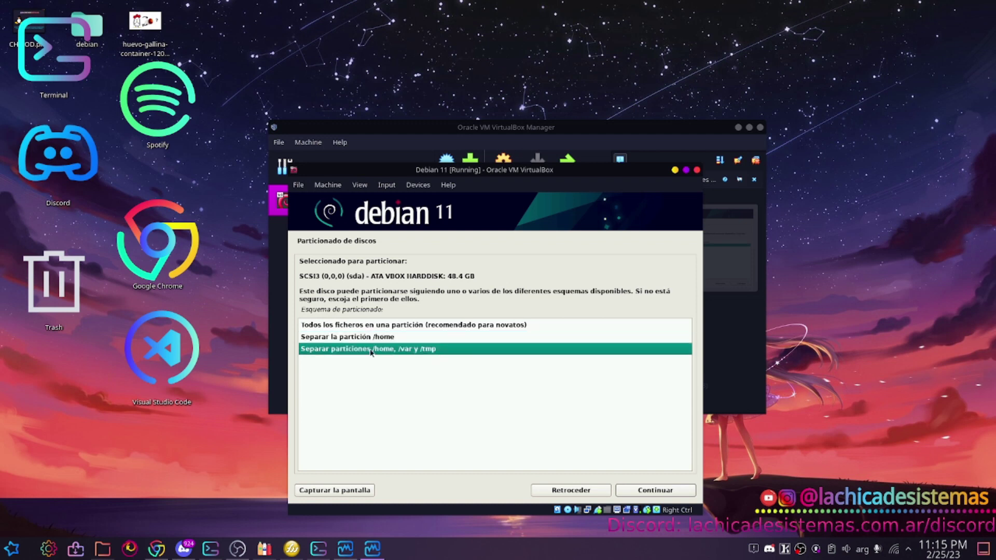
{"action": "left_click", "coordinate": [363, 338]}
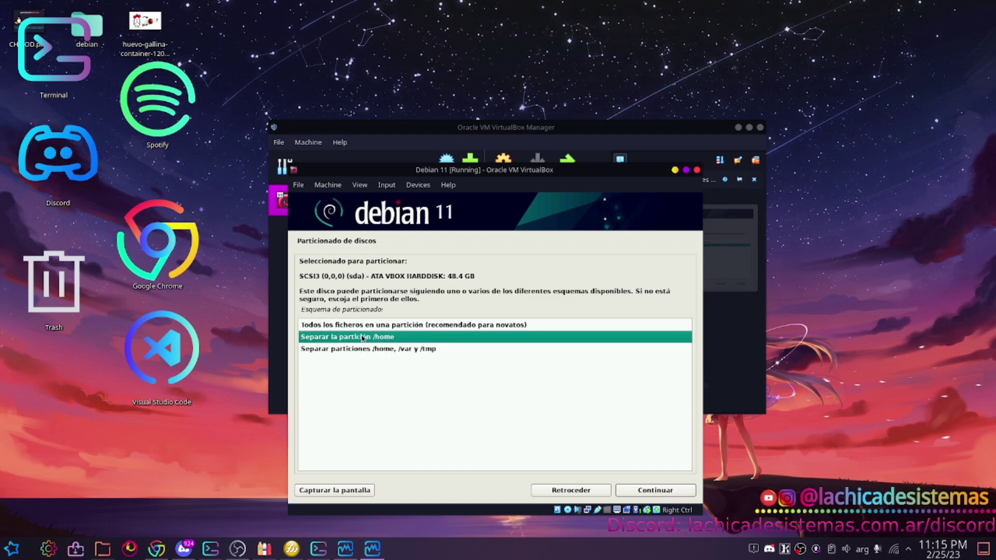
{"action": "left_click", "coordinate": [364, 327]}
{"action": "left_click", "coordinate": [357, 340]}
{"action": "left_click", "coordinate": [353, 349]}
{"action": "left_click", "coordinate": [342, 337]}
{"action": "left_click", "coordinate": [639, 492]}
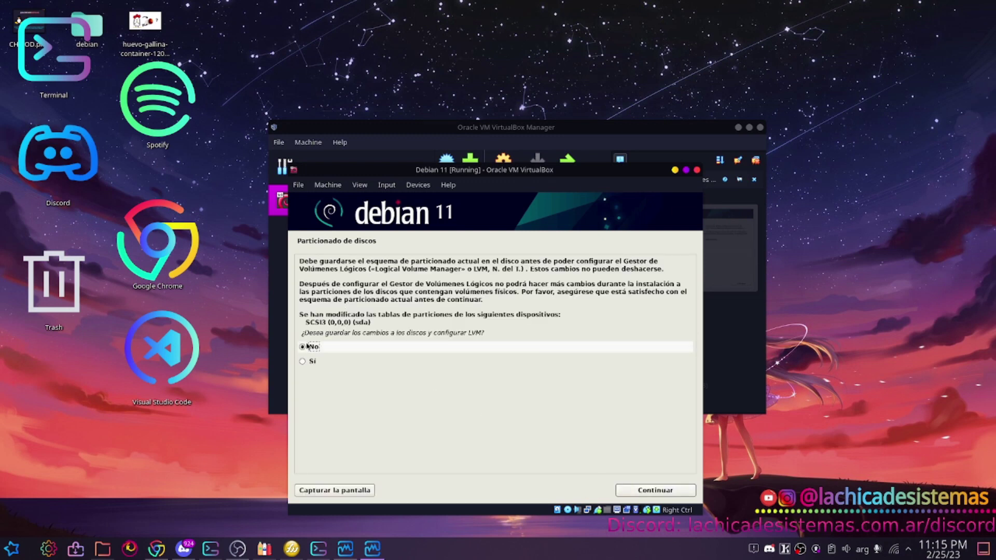
{"action": "left_click", "coordinate": [303, 362]}
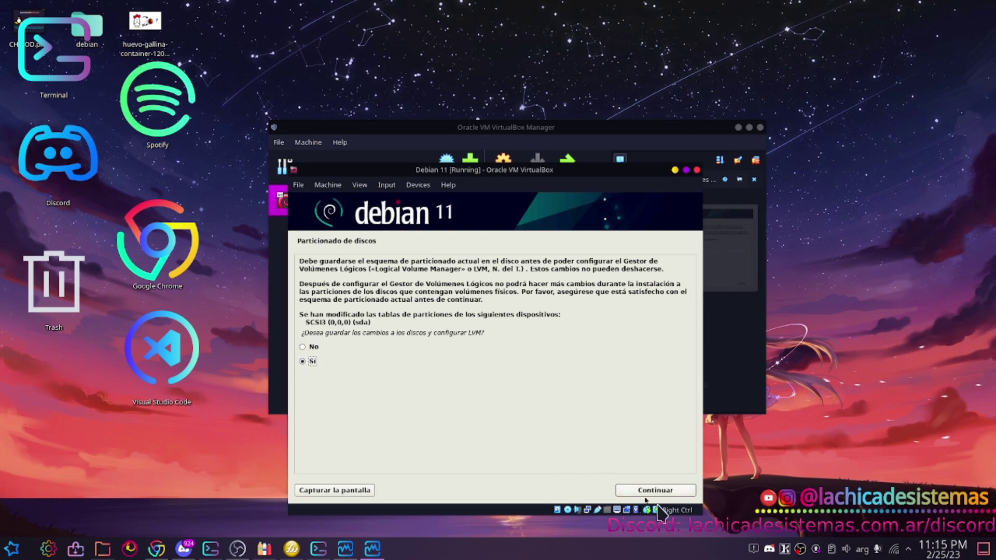
{"action": "left_click", "coordinate": [652, 489]}
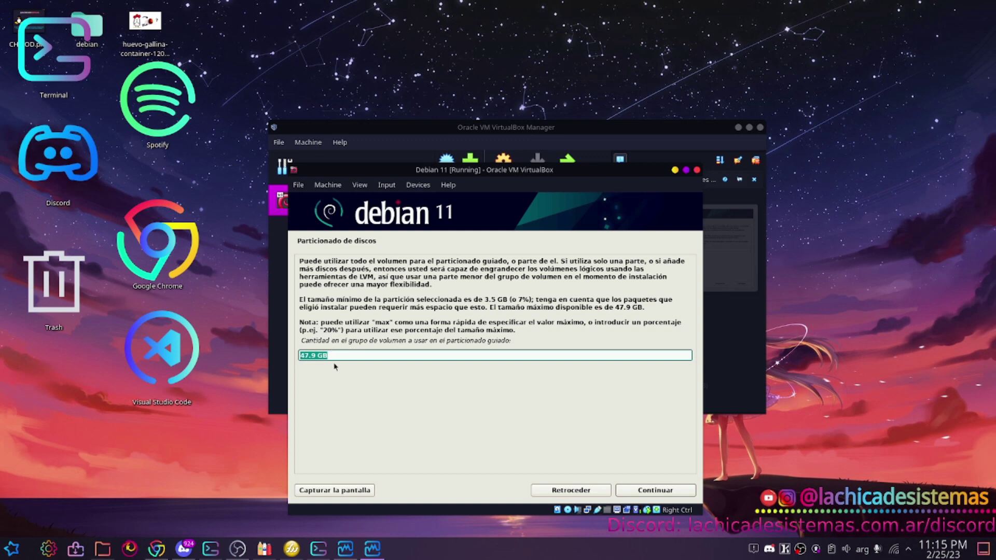
Change the volume group size from 47.9 GB to 40 GB and confirm writing the partitions to disk.
{"action": "left_click", "coordinate": [349, 356]}
{"action": "key", "text": "BackSpace"}
{"action": "key", "text": "BackSpace"}
{"action": "key", "text": "BackSpace"}
{"action": "key", "text": "BackSpace"}
{"action": "key", "text": "BackSpace"}
{"action": "key", "text": "BackSpace"}
{"action": "key", "text": "BackSpace"}
{"action": "type", "text": "40 GB"}
{"action": "left_click", "coordinate": [649, 492]}
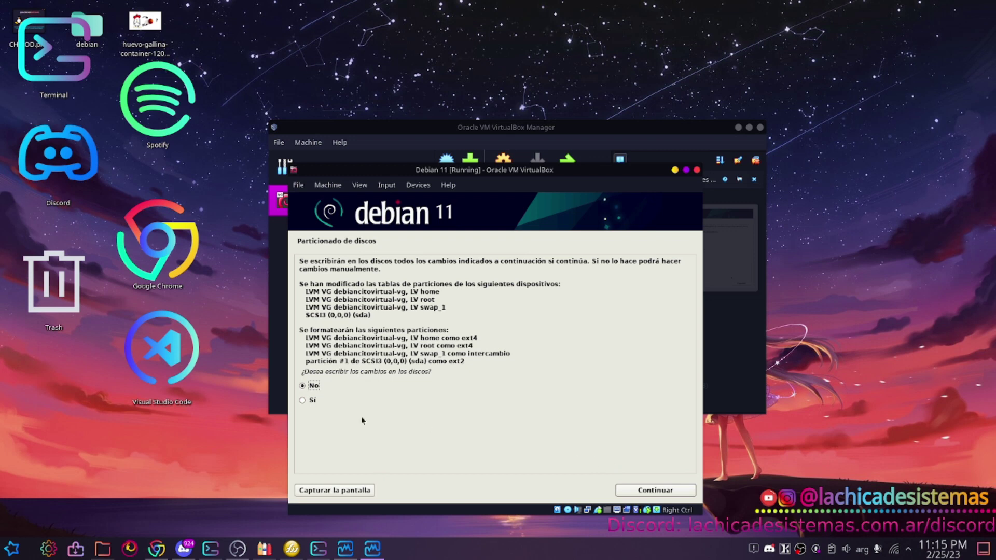
{"action": "left_click", "coordinate": [310, 401]}
{"action": "left_click", "coordinate": [655, 491]}
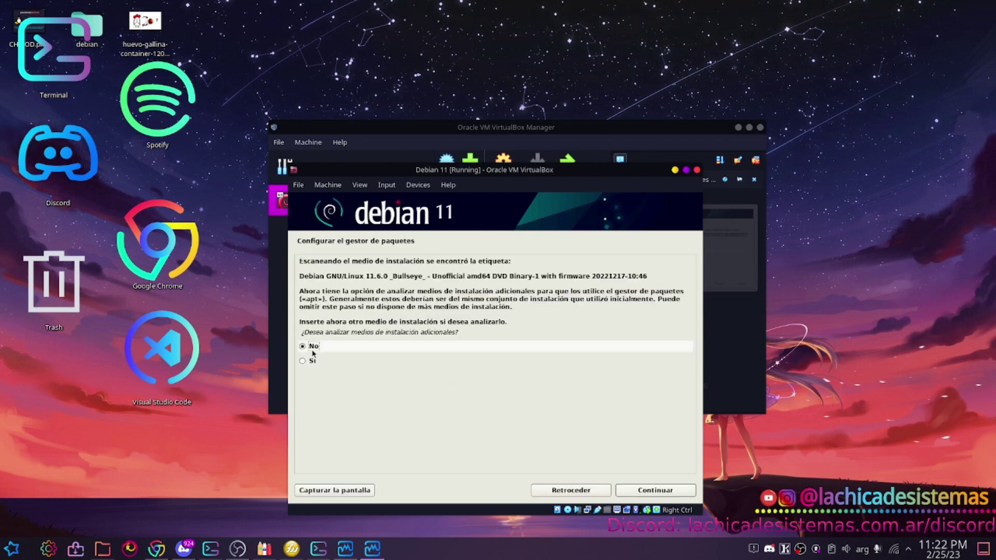
Skip extra installation media, use the debian.unnoba.edu.ar network mirror, and leave the HTTP proxy empty.
{"action": "left_click", "coordinate": [643, 491]}
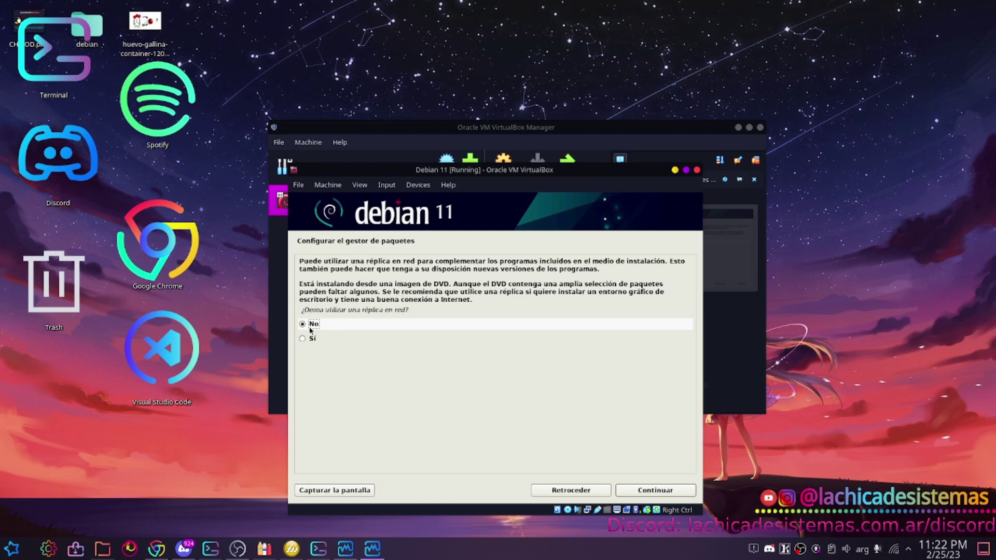
{"action": "left_click", "coordinate": [313, 339]}
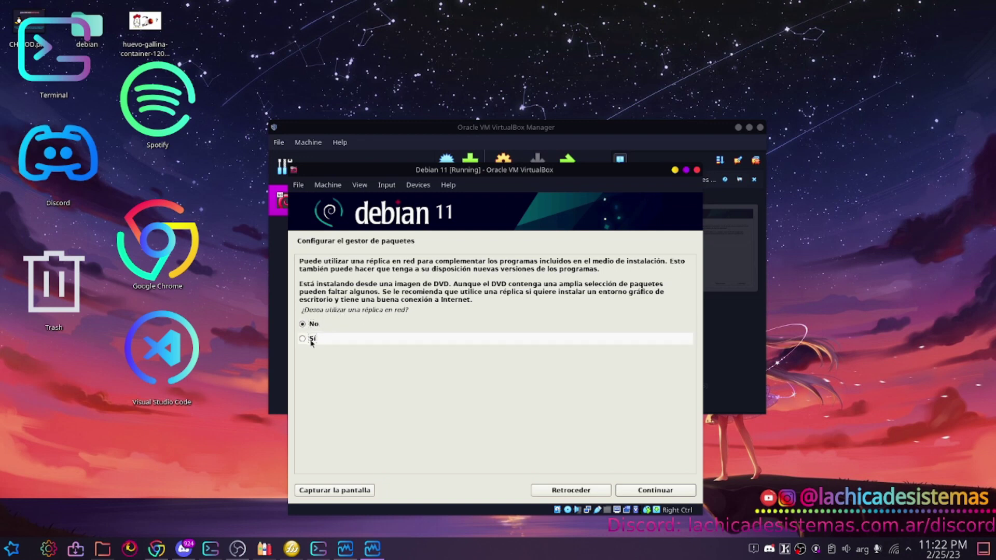
{"action": "left_click", "coordinate": [647, 494]}
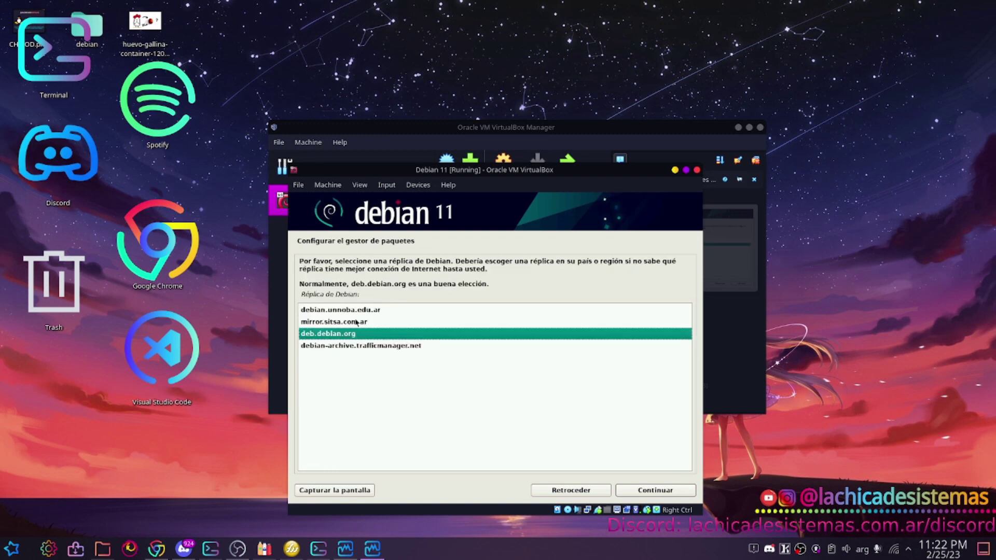
{"action": "left_click", "coordinate": [355, 311]}
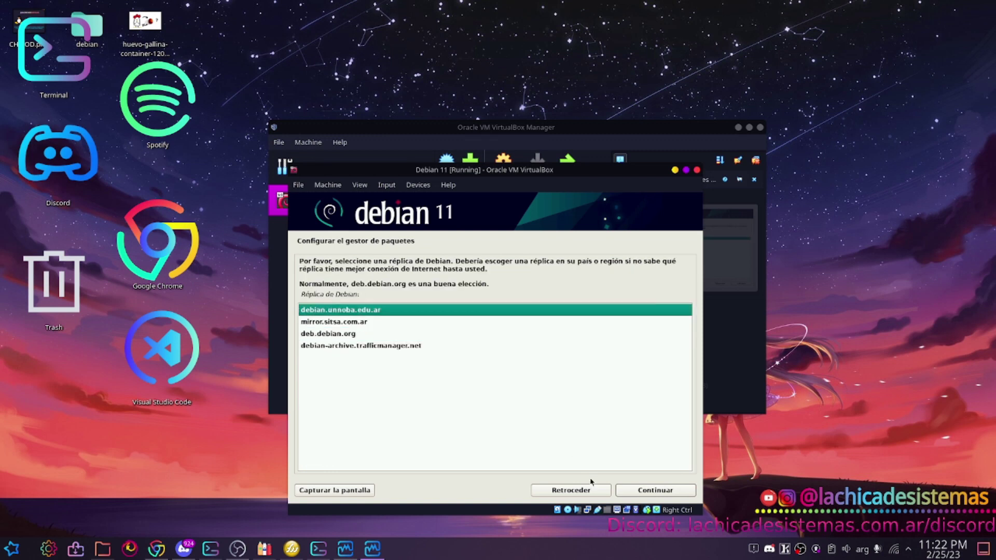
{"action": "left_click", "coordinate": [657, 489]}
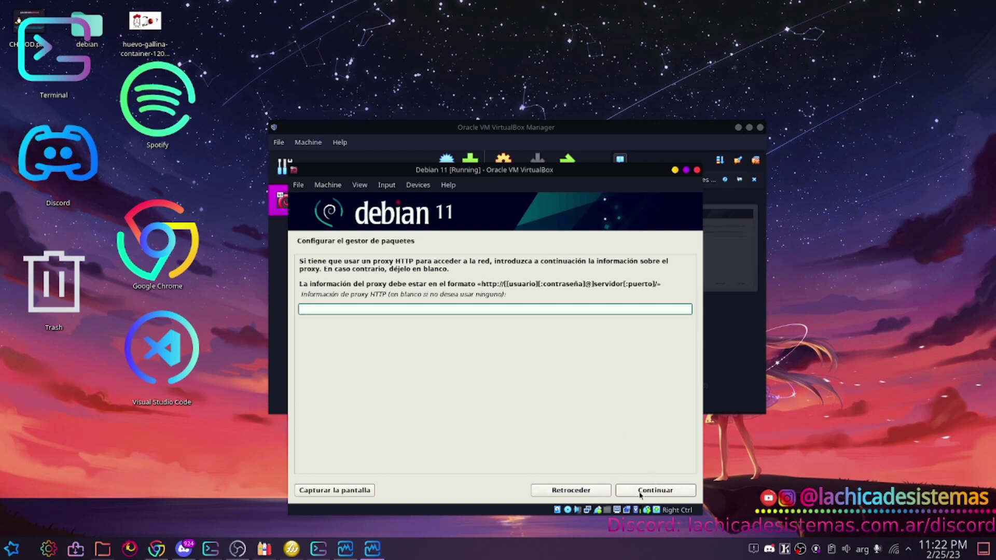
{"action": "left_click", "coordinate": [641, 491]}
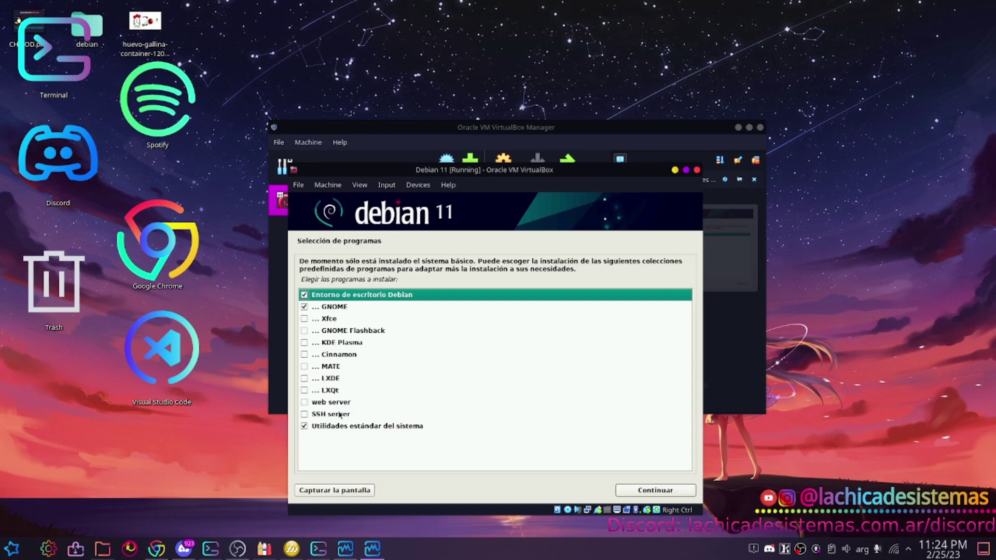
Select SSH server and Cinnamon, deselect GNOME and the Debian desktop environment, then start installing.
{"action": "left_click", "coordinate": [304, 415]}
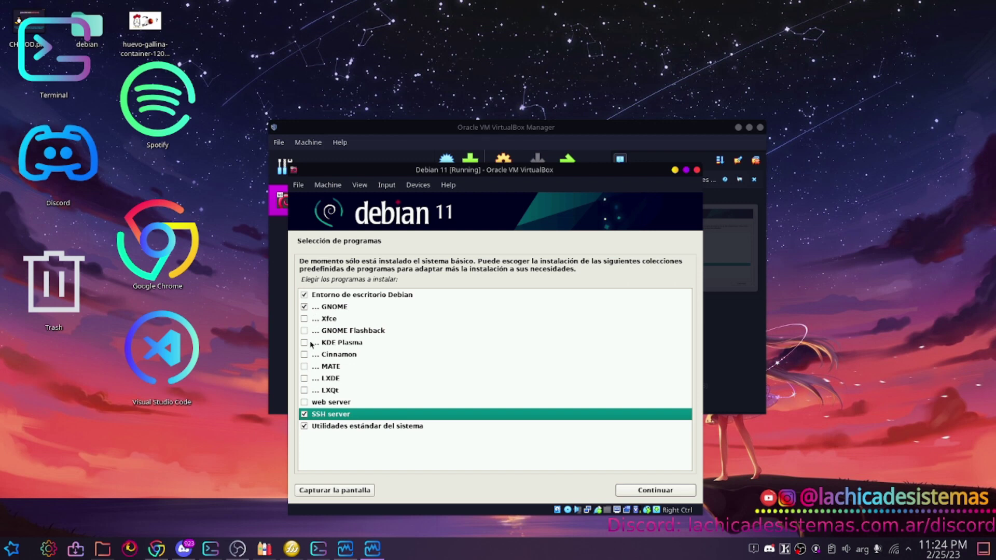
{"action": "left_click", "coordinate": [305, 307]}
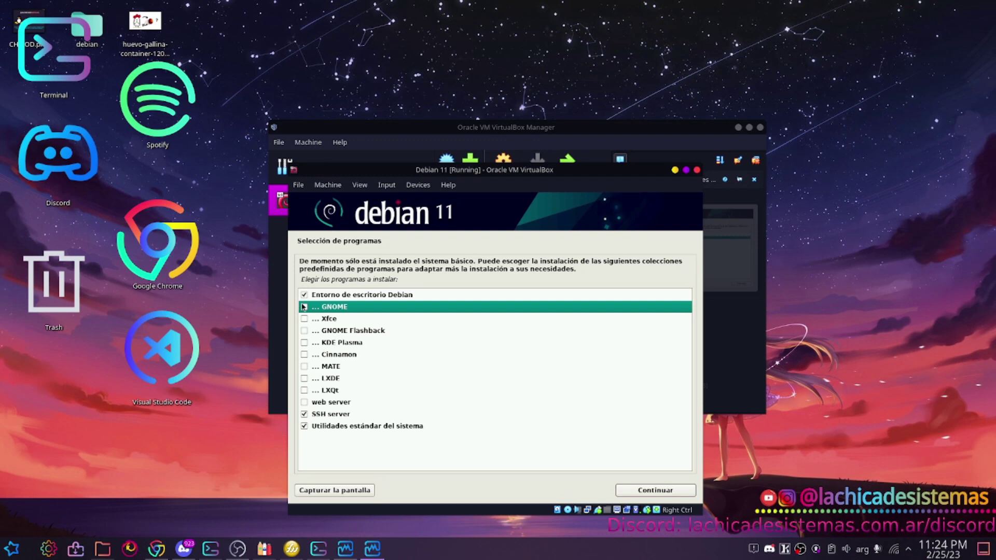
{"action": "left_click", "coordinate": [304, 295]}
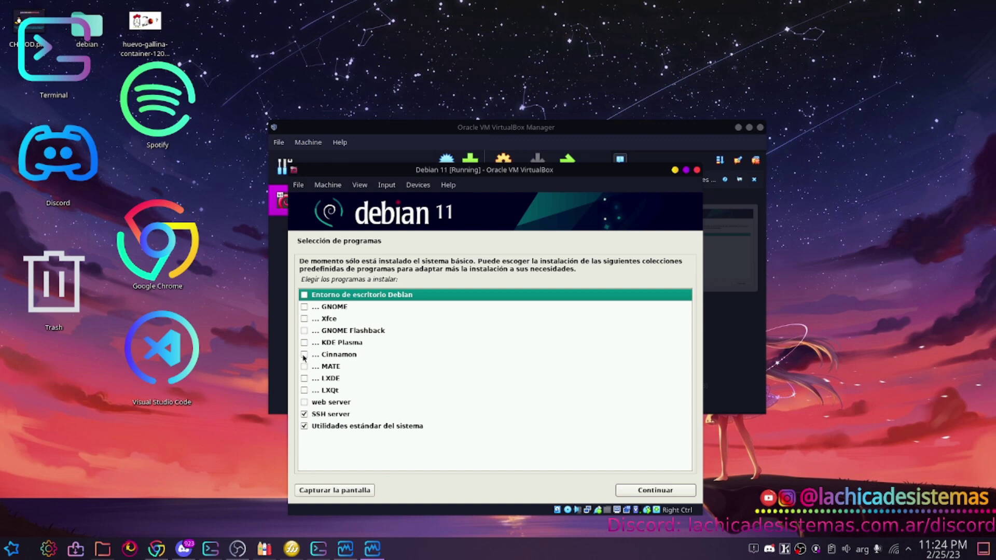
{"action": "left_click", "coordinate": [304, 355]}
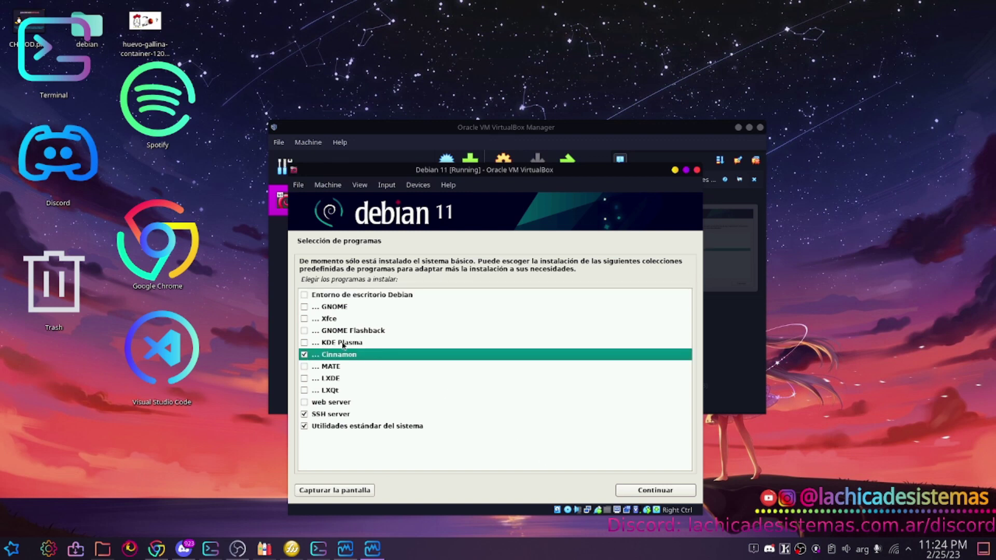
{"action": "left_click", "coordinate": [648, 490]}
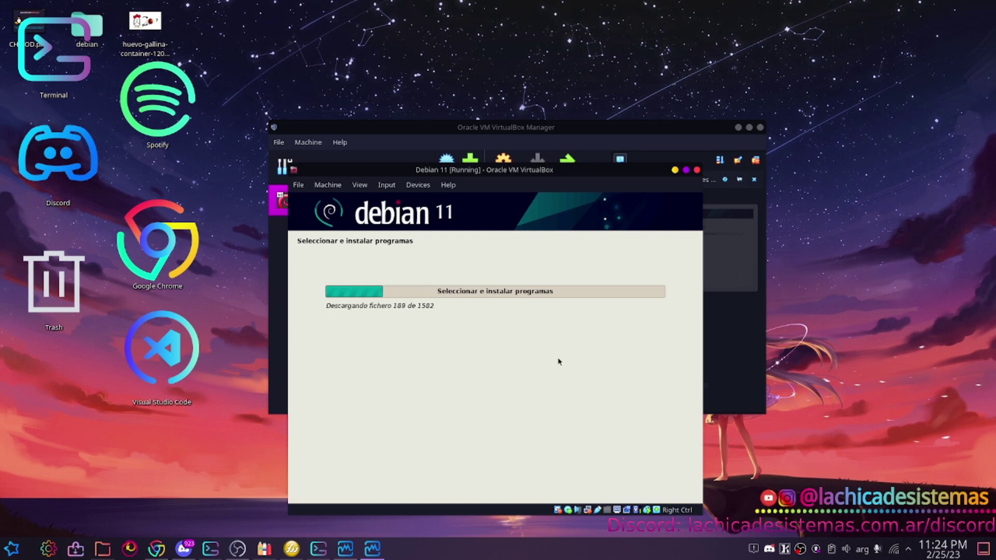
Install the GRUB boot loader on /dev/sda and finish the installation to restart the VM.
{"action": "left_click", "coordinate": [278, 511]}
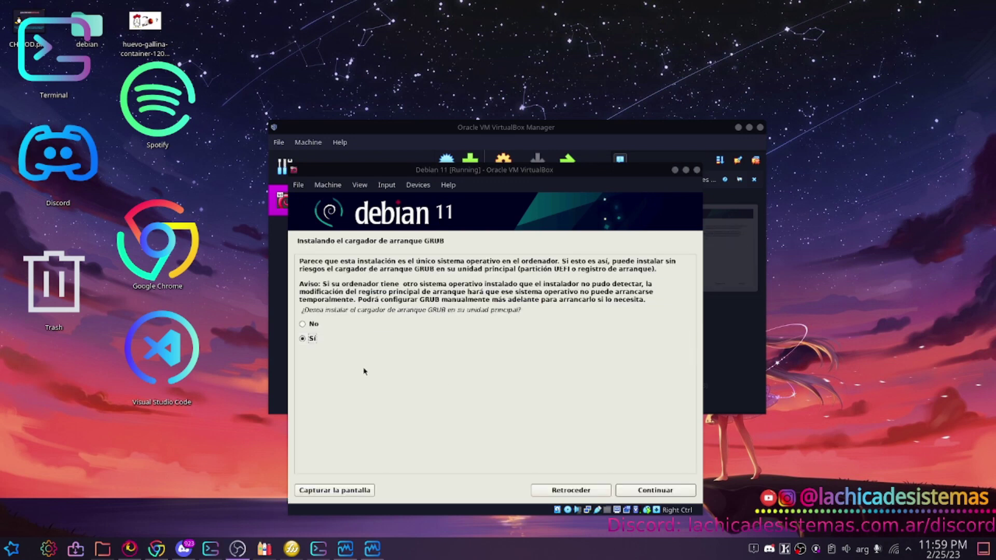
{"action": "left_click", "coordinate": [634, 497]}
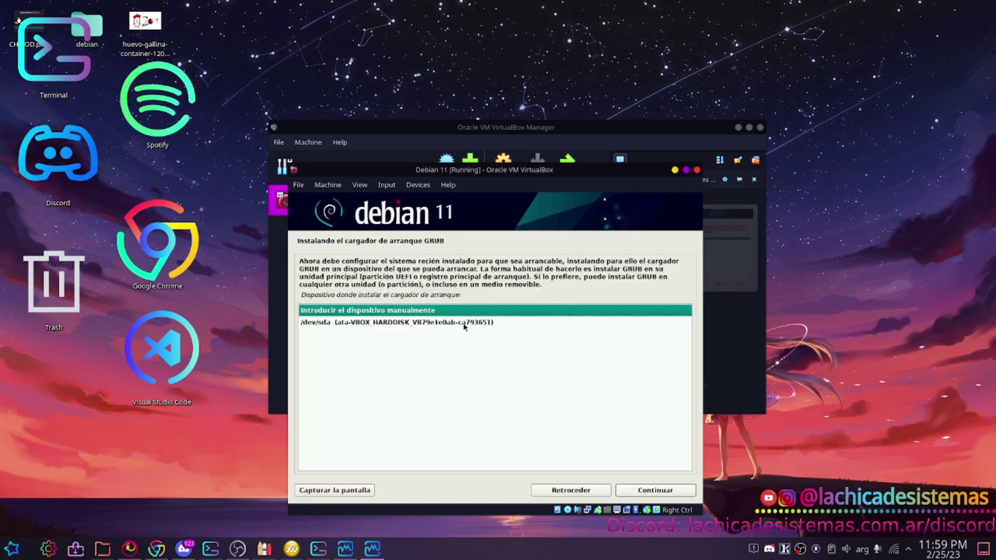
{"action": "left_click", "coordinate": [464, 323]}
{"action": "left_click", "coordinate": [648, 488]}
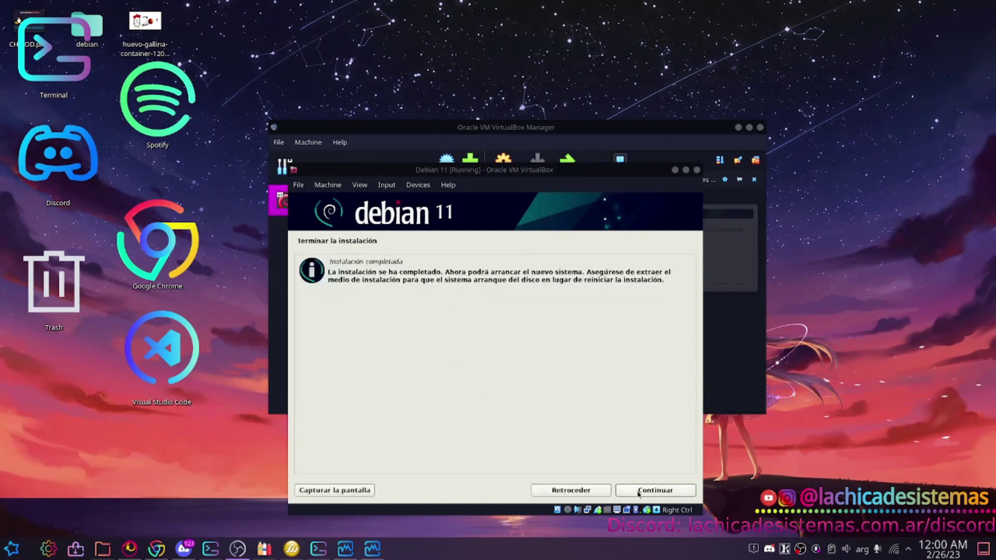
{"action": "left_click", "coordinate": [641, 493]}
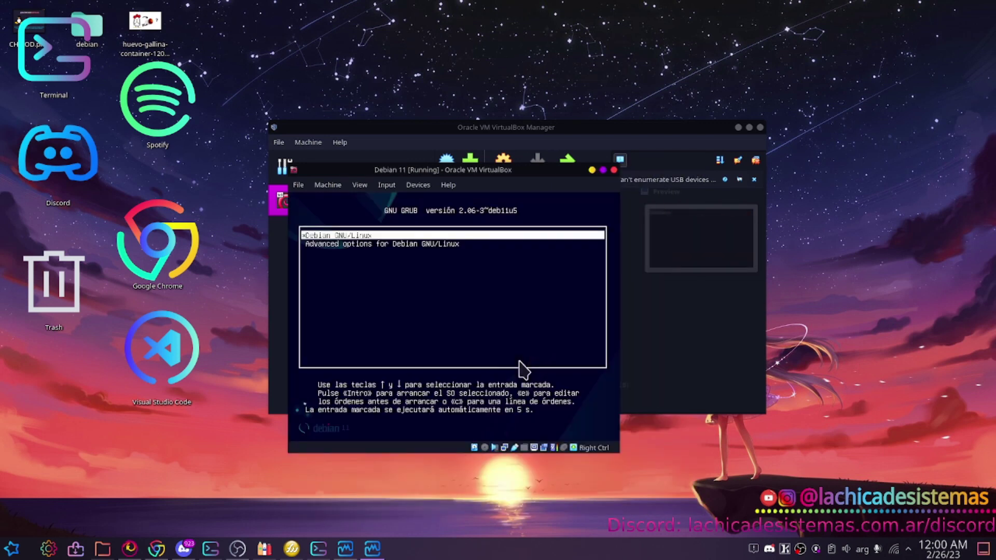
Halt the GRUB countdown and boot the Debian GNU/Linux entry.
{"action": "key", "text": "Down"}
{"action": "key", "text": "Up"}
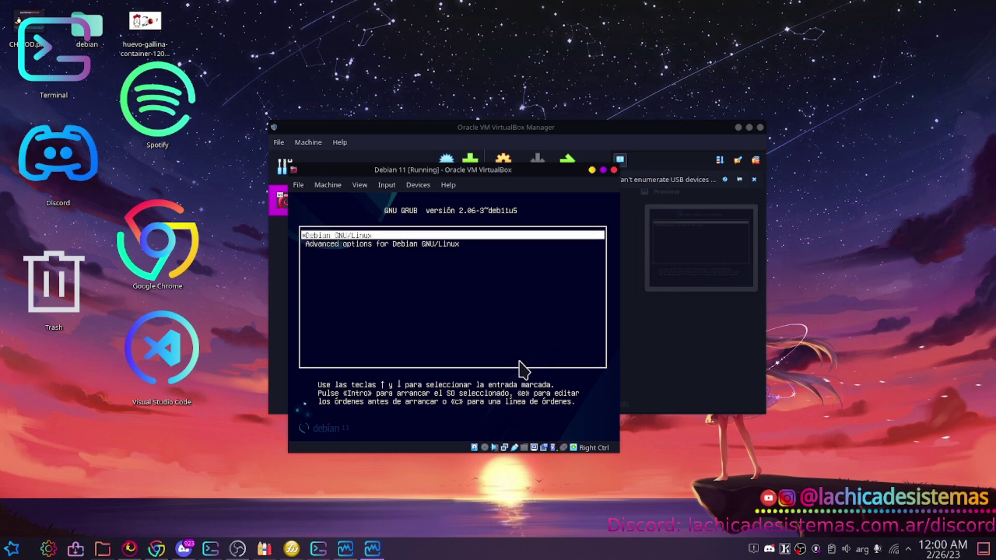
{"action": "key", "text": "Return"}
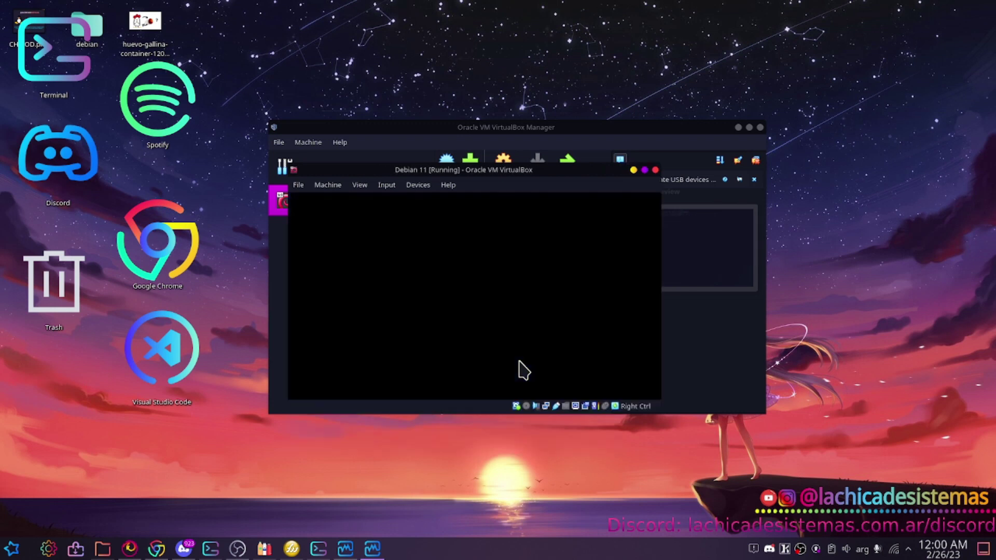